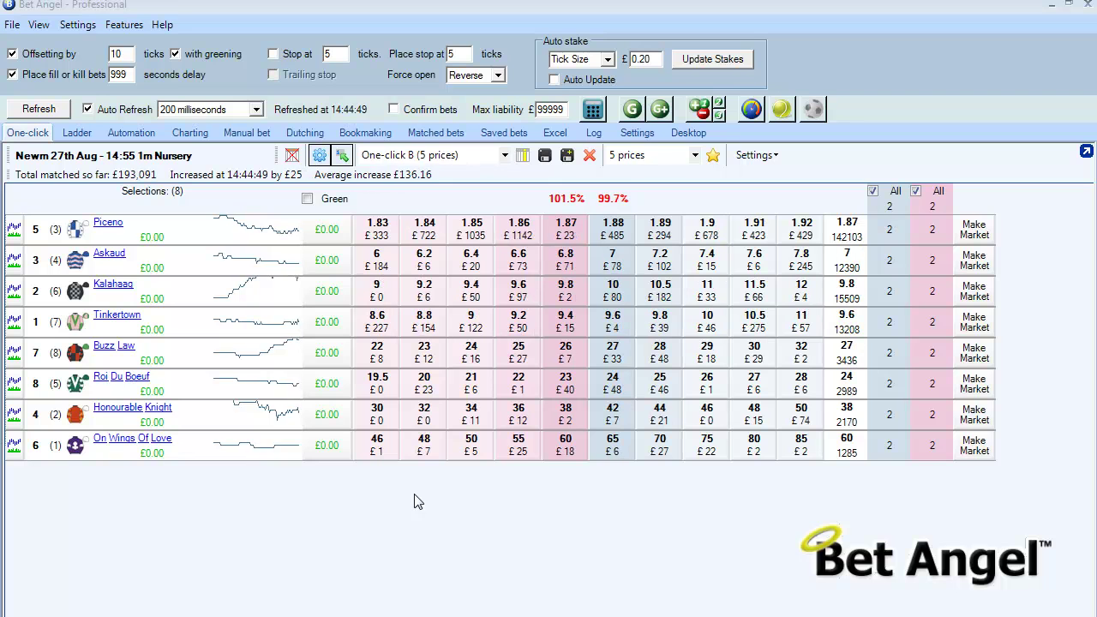
Step: Show the File menu with Select Market, Next/Previous market and the recent races
{"action": "left_click", "coordinate": [13, 28]}
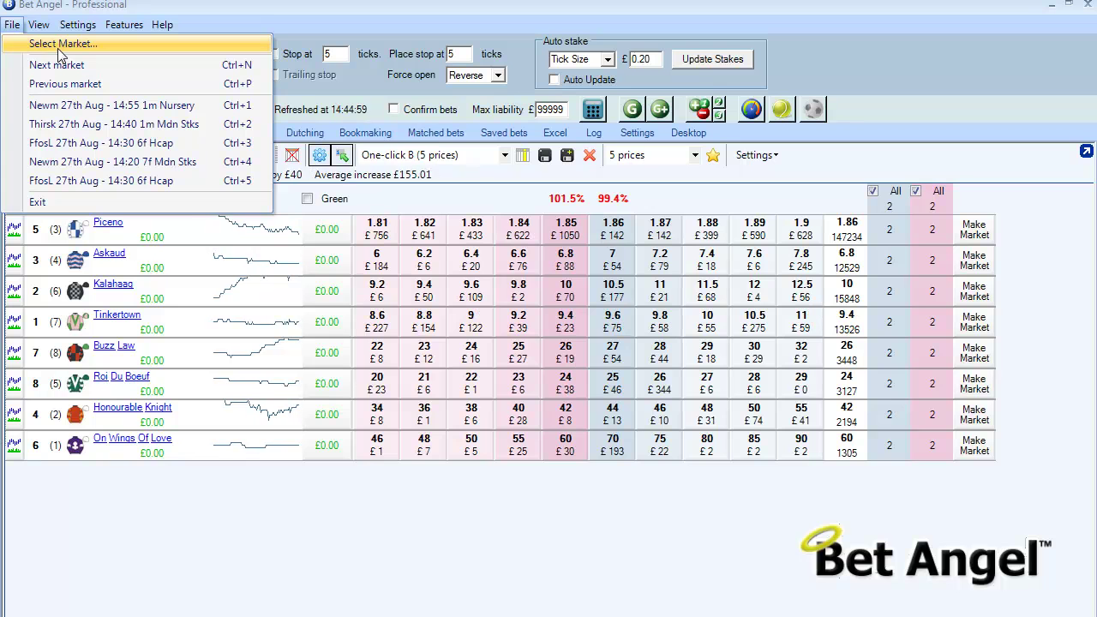
Step: Open the Market Selection window and move it further left
{"action": "left_click", "coordinate": [58, 48]}
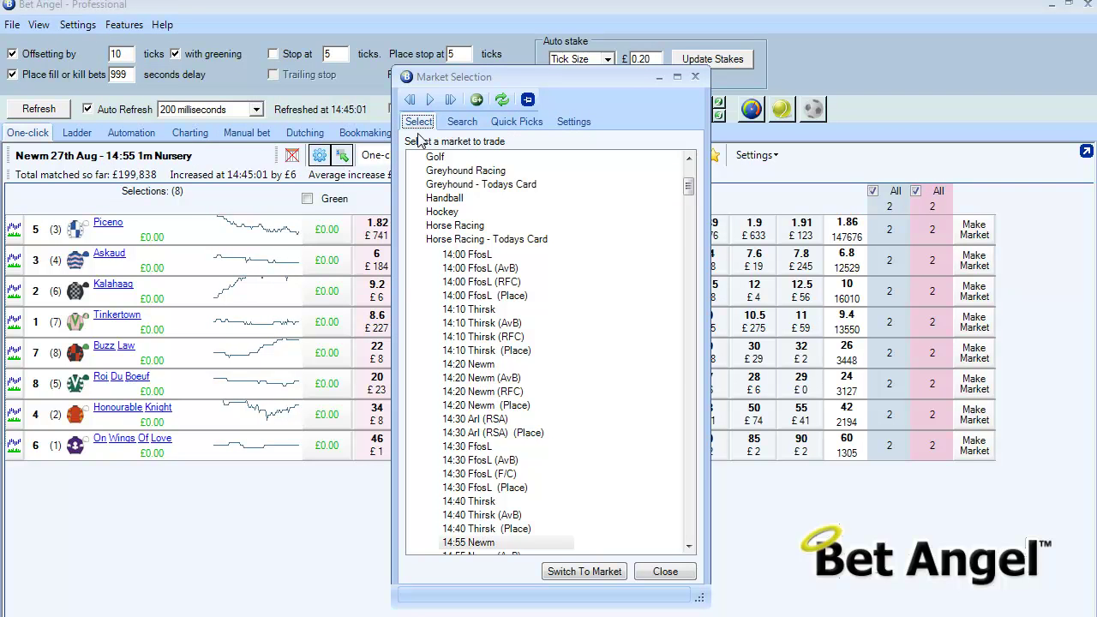
{"action": "left_click_drag", "start_coordinate": [530, 75], "coordinate": [427, 56]}
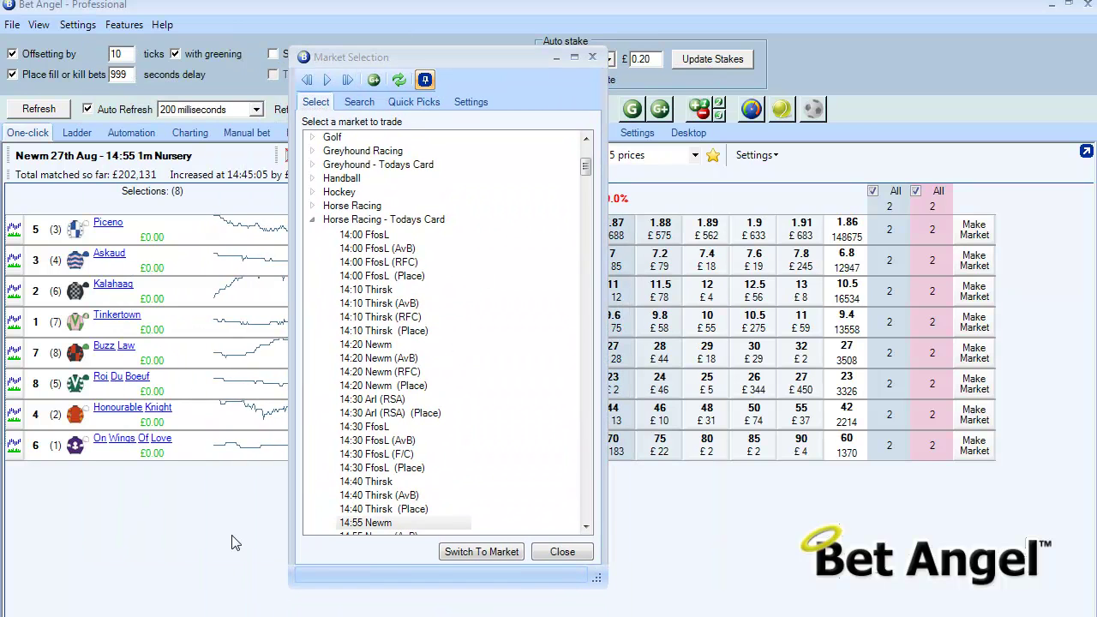
{"action": "left_click", "coordinate": [238, 471]}
{"action": "left_click", "coordinate": [425, 80]}
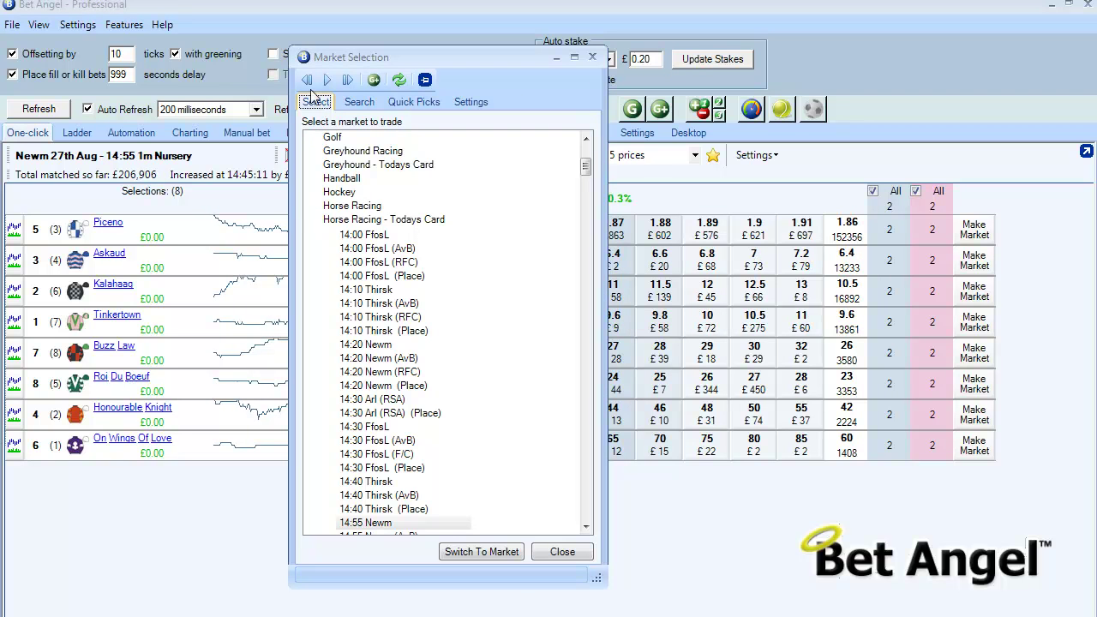
{"action": "mouse_move", "coordinate": [585, 167]}
{"action": "left_mouse_down"}
{"action": "mouse_move", "coordinate": [585, 141]}
{"action": "mouse_move", "coordinate": [590, 199]}
{"action": "mouse_move", "coordinate": [586, 153]}
{"action": "left_mouse_up"}
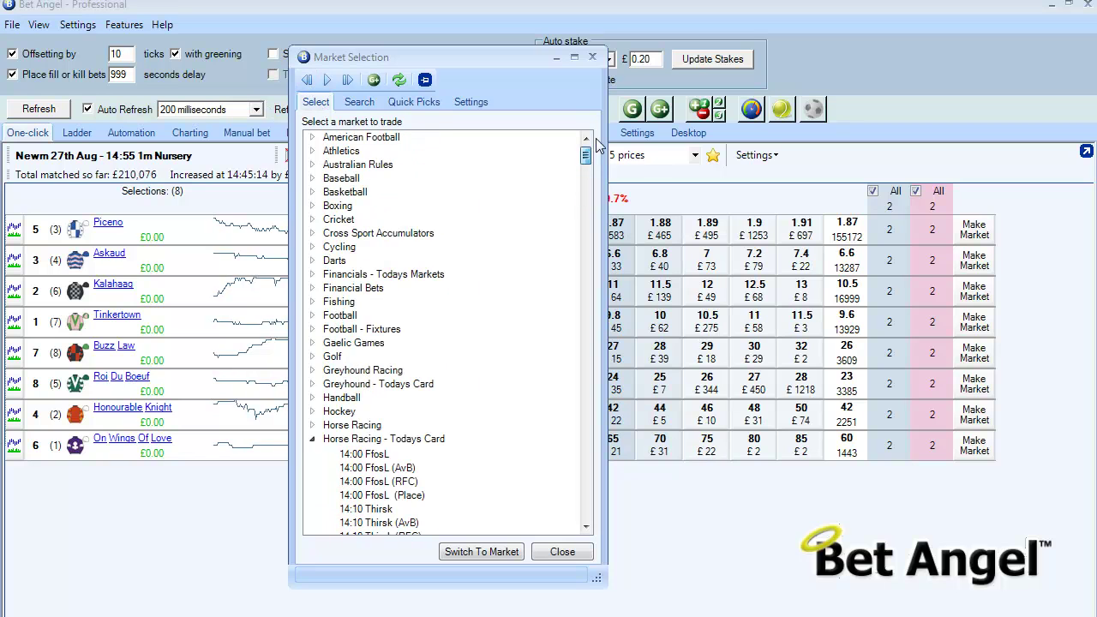
Step: Refresh the market tree, expand Horse Racing - Todays Card, and select the 14:55 Newm and 14:30 FfosL races
{"action": "left_click", "coordinate": [399, 82]}
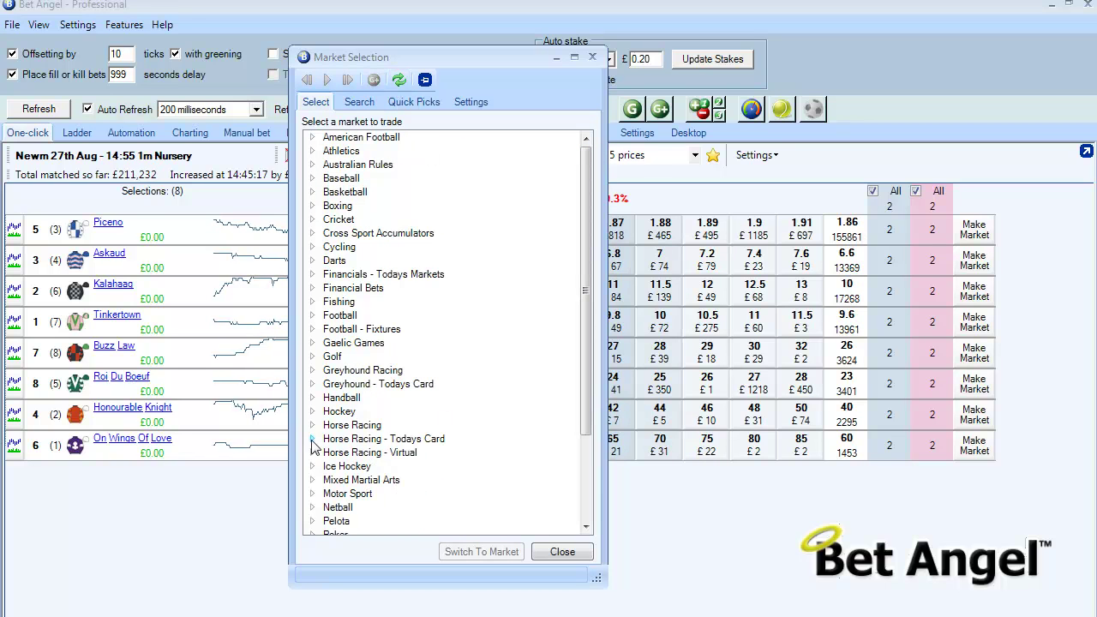
{"action": "double_click", "coordinate": [399, 439]}
{"action": "scroll", "coordinate": [398, 439], "scroll_direction": "down", "scroll_amount": 4}
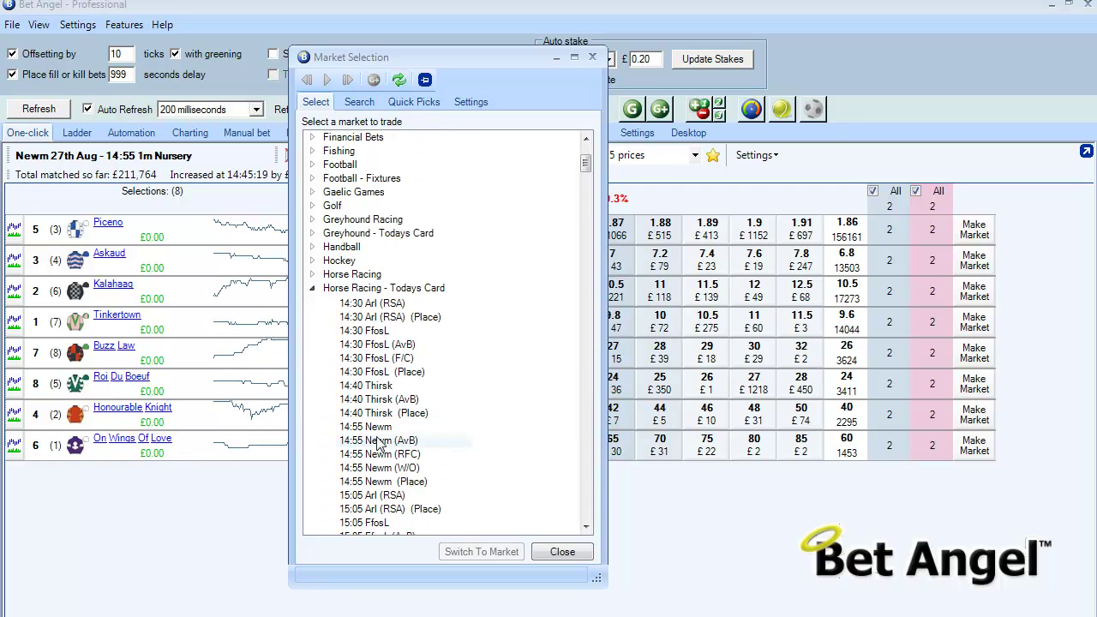
{"action": "left_click", "coordinate": [402, 427]}
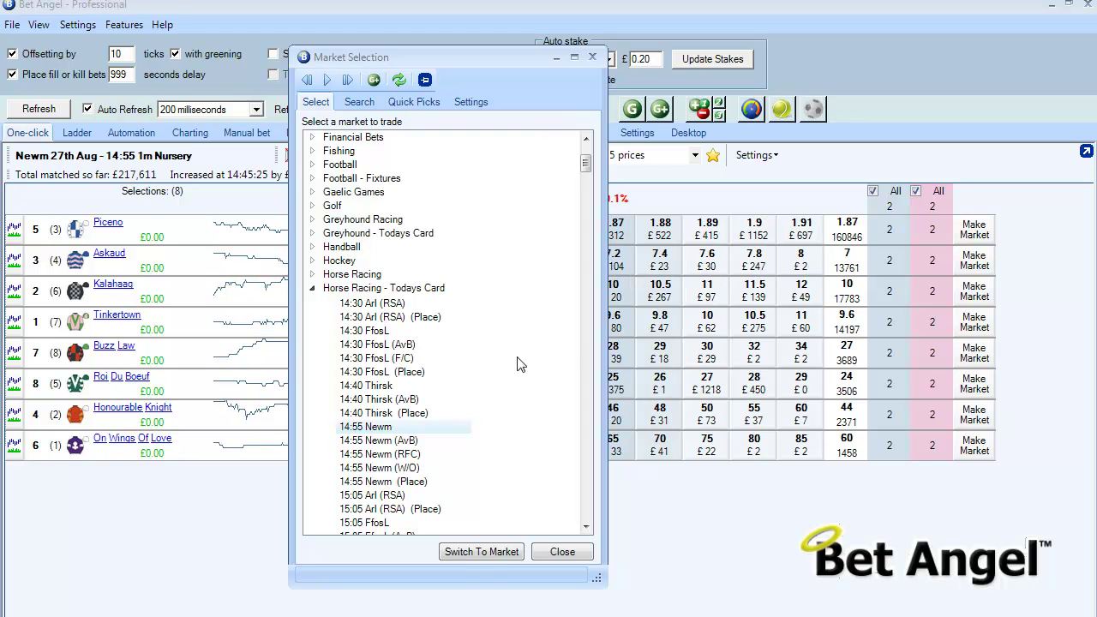
{"action": "left_click", "coordinate": [368, 331]}
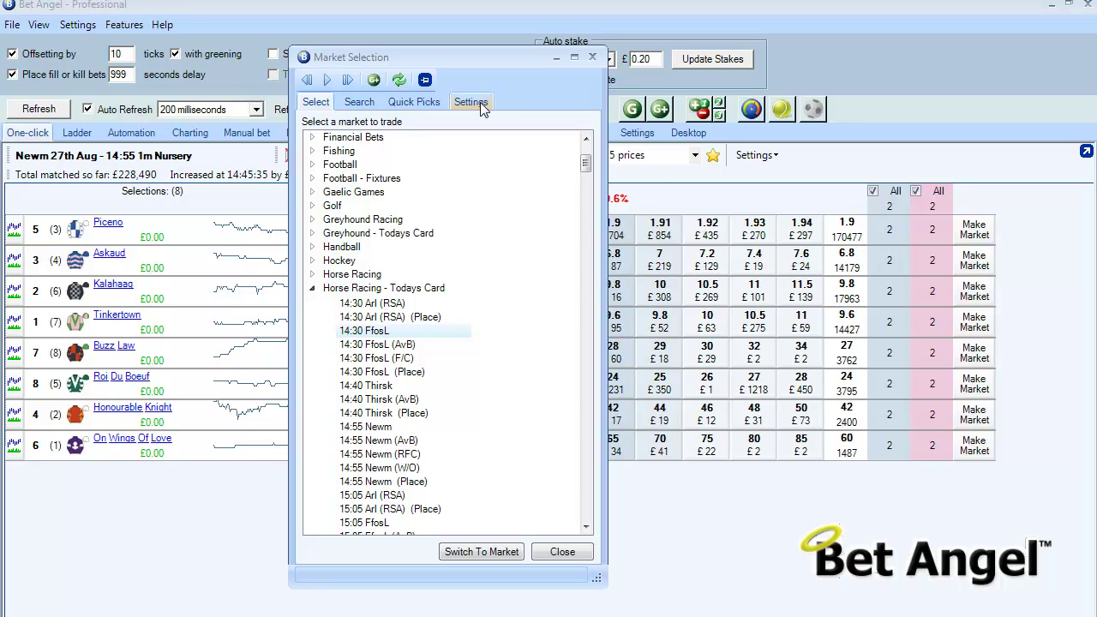
Step: Check the Settings tab, then load the 14:55 Newm market from the Select tree
{"action": "left_click", "coordinate": [480, 102]}
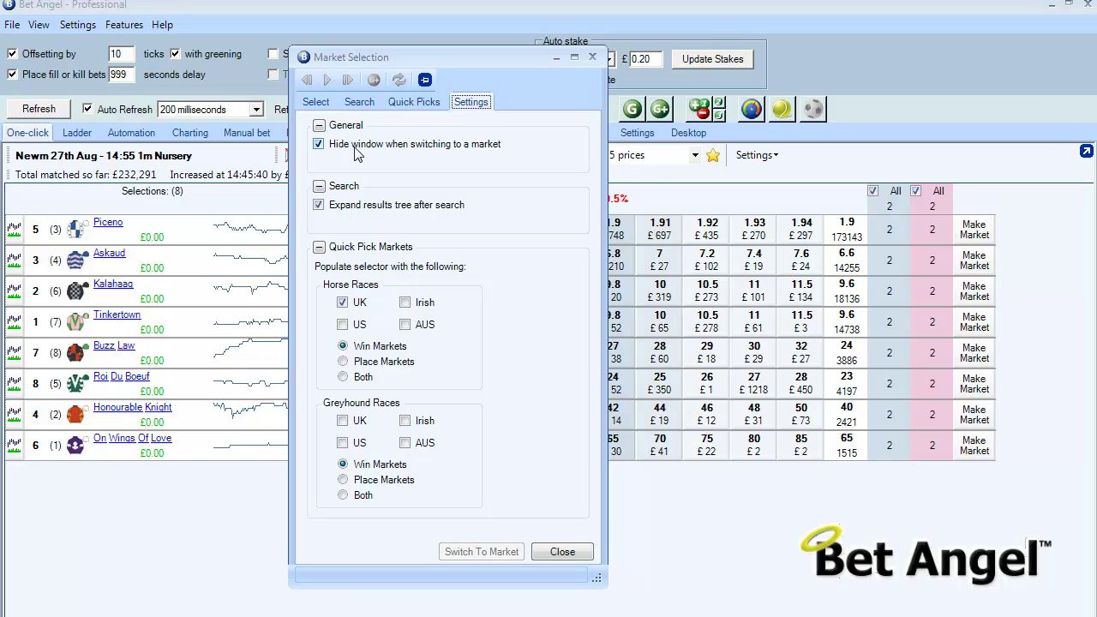
{"action": "left_click", "coordinate": [316, 103]}
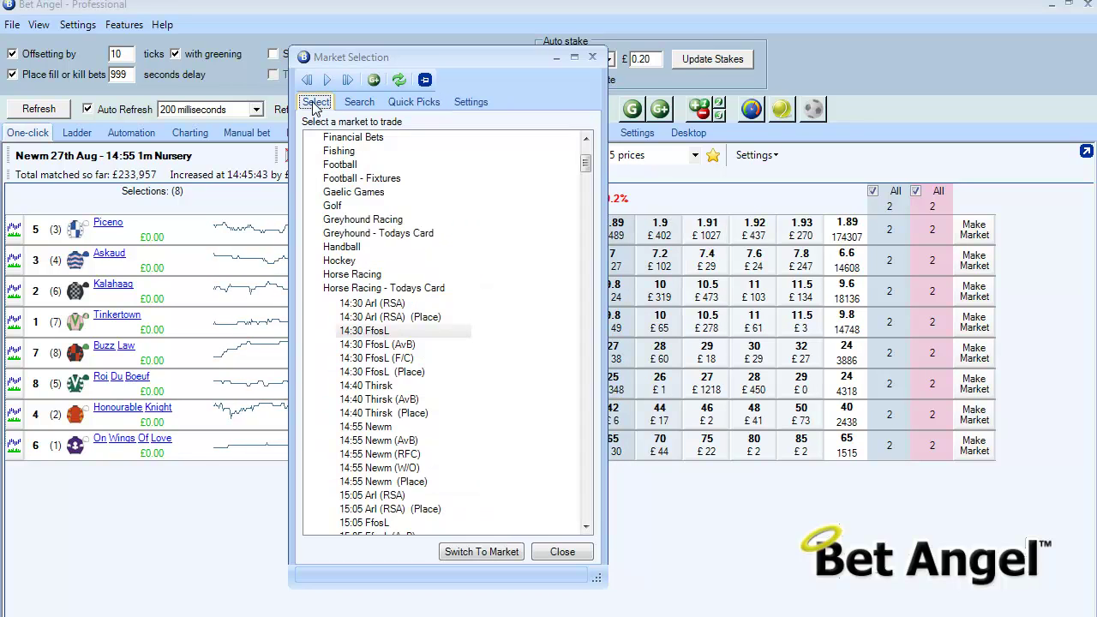
{"action": "double_click", "coordinate": [374, 428]}
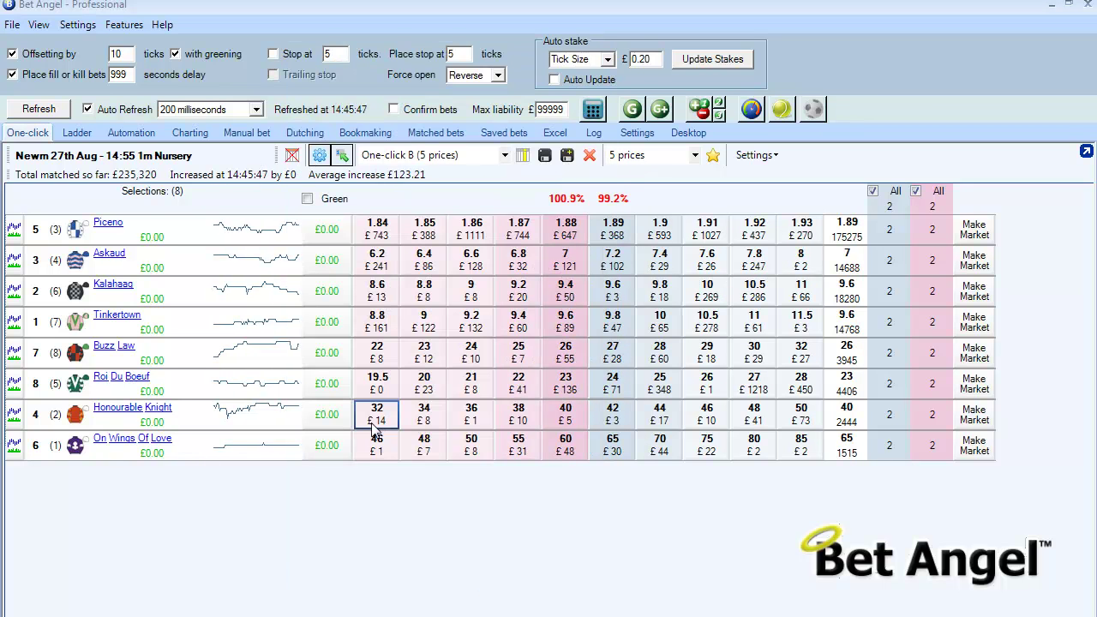
Step: Reopen Market Selection and untick 'Hide window when switching to a market'
{"action": "left_click", "coordinate": [12, 24]}
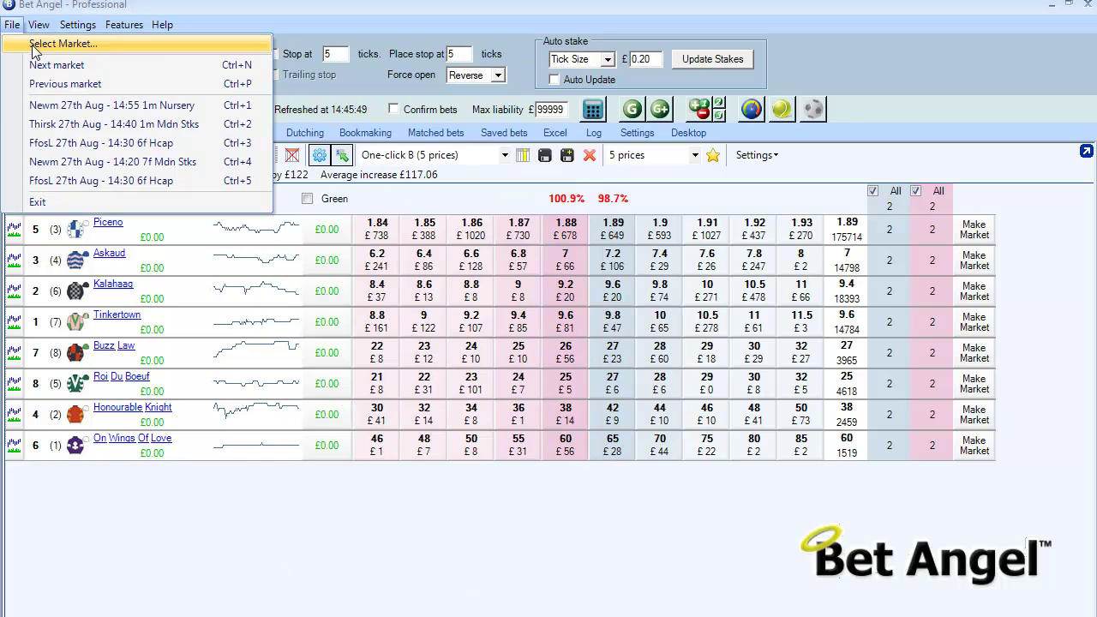
{"action": "left_click", "coordinate": [34, 51]}
{"action": "left_click_drag", "start_coordinate": [473, 56], "coordinate": [499, 44]}
{"action": "left_click", "coordinate": [494, 91]}
{"action": "left_click", "coordinate": [341, 134]}
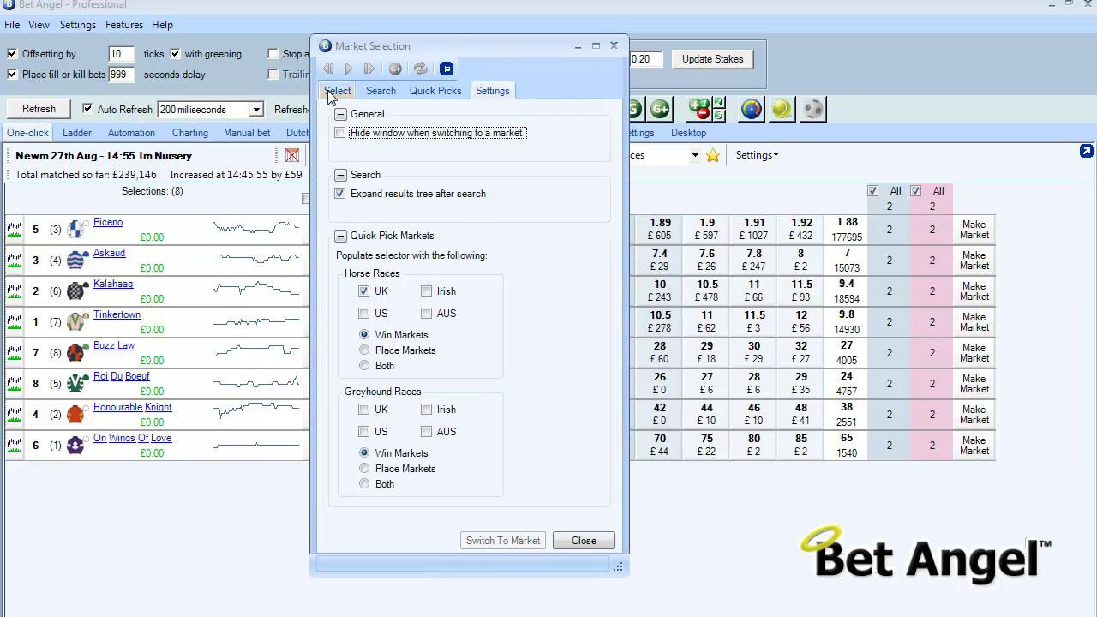
{"action": "left_click", "coordinate": [337, 91]}
Step: Switch trading to 14:30 FfosL, then 14:40 Thirsk, then 15:05 FfosL, reopening the window each time
{"action": "left_click", "coordinate": [401, 323]}
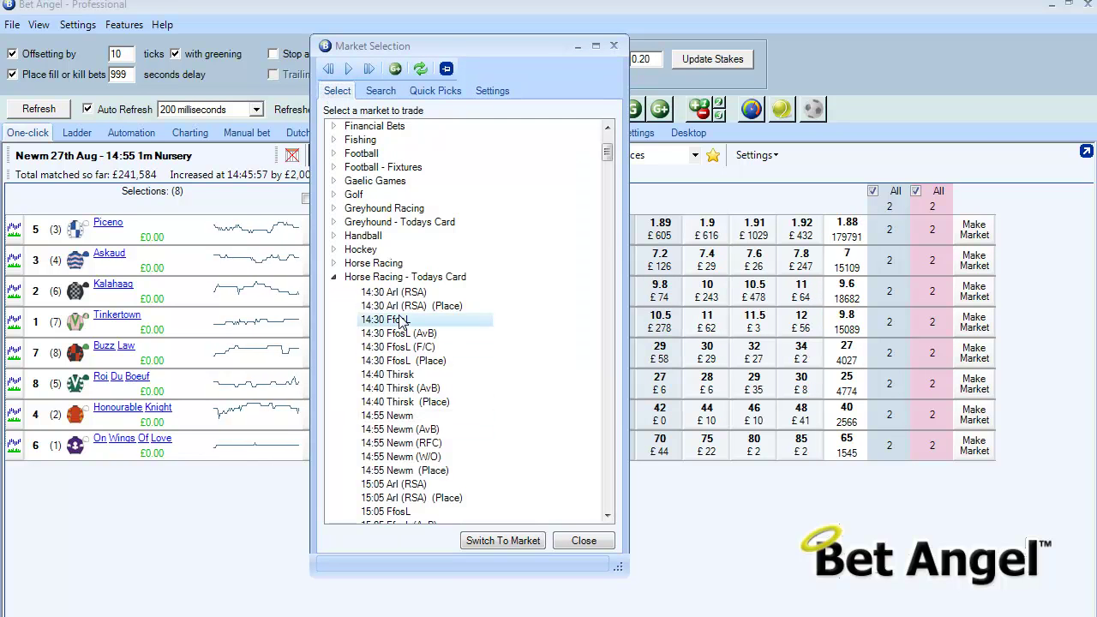
{"action": "double_click", "coordinate": [400, 321]}
{"action": "left_click", "coordinate": [12, 24]}
{"action": "left_click", "coordinate": [39, 40]}
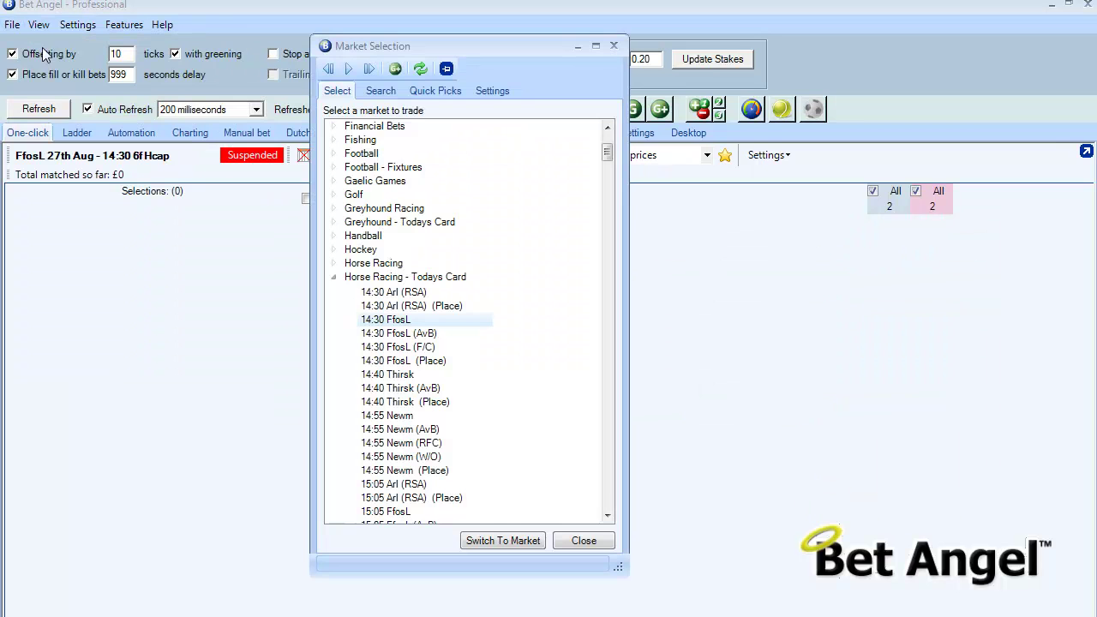
{"action": "double_click", "coordinate": [409, 375]}
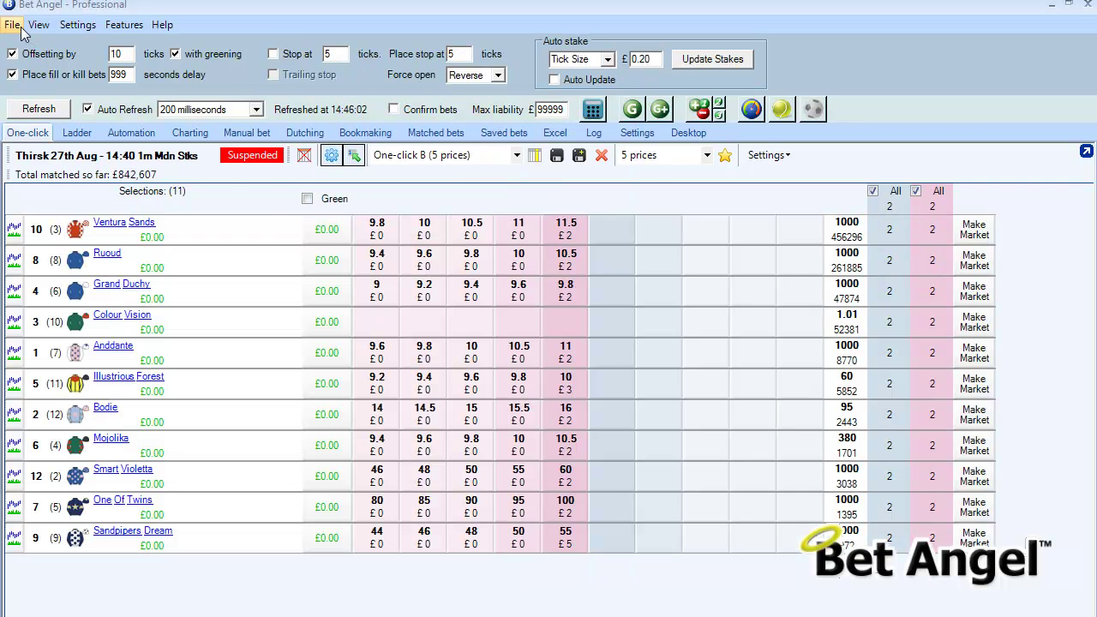
{"action": "left_click", "coordinate": [12, 24]}
{"action": "left_click", "coordinate": [39, 40]}
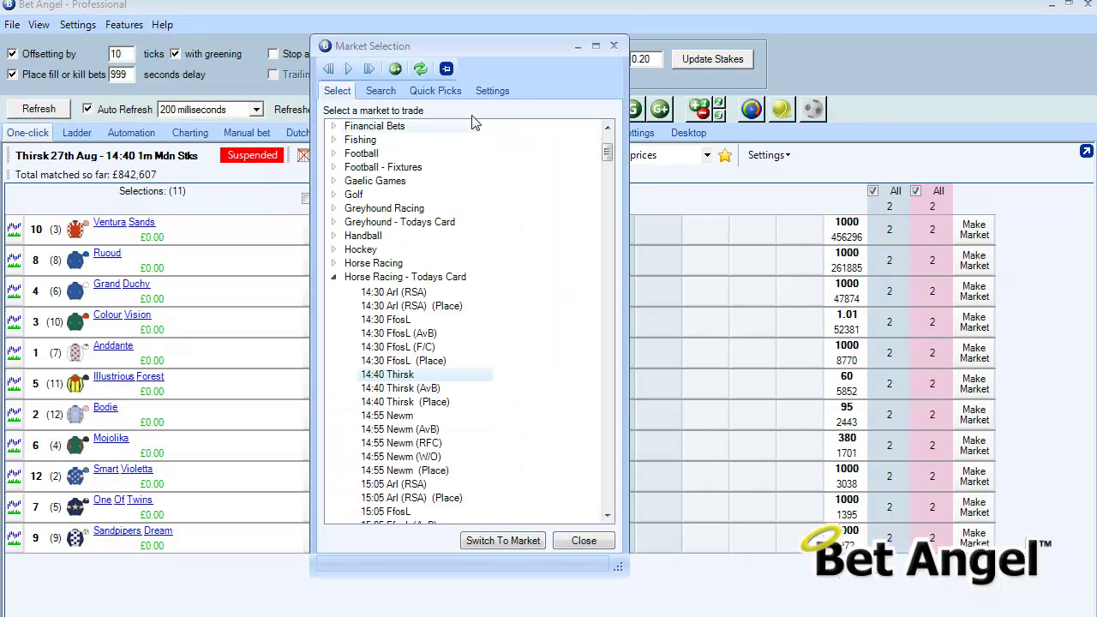
{"action": "double_click", "coordinate": [390, 511]}
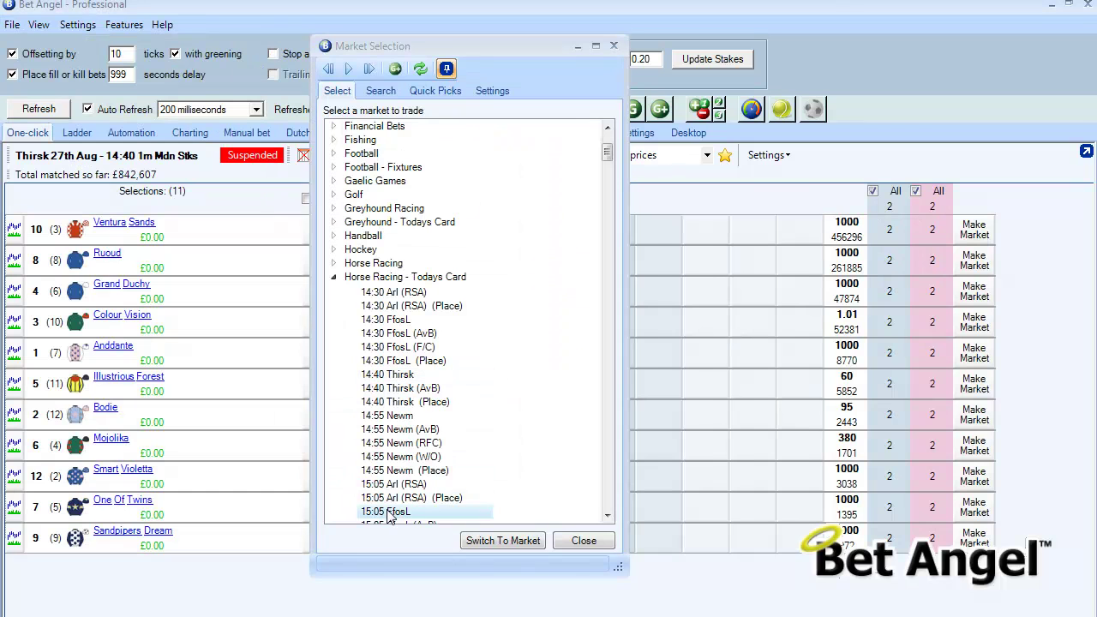
Step: Load 16:25 Wex, 16:05 Newm and finally the 15:50 Thirsk market, then show Settings
{"action": "left_click_drag", "start_coordinate": [606, 154], "coordinate": [609, 182]}
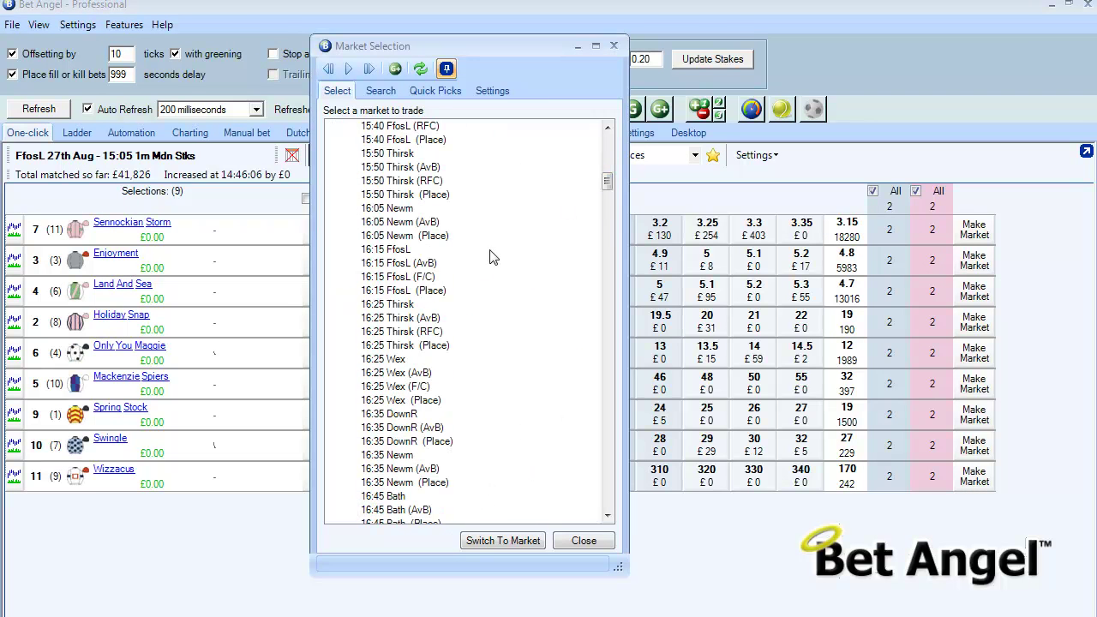
{"action": "double_click", "coordinate": [394, 360]}
{"action": "double_click", "coordinate": [403, 211]}
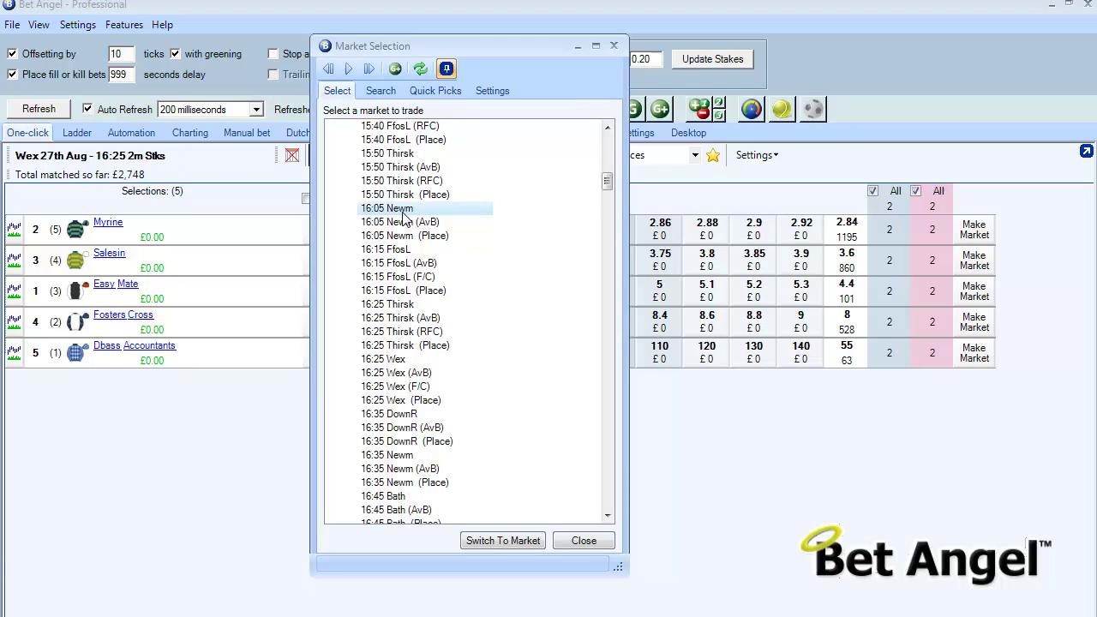
{"action": "double_click", "coordinate": [394, 153]}
{"action": "left_click_drag", "start_coordinate": [606, 190], "coordinate": [612, 144]}
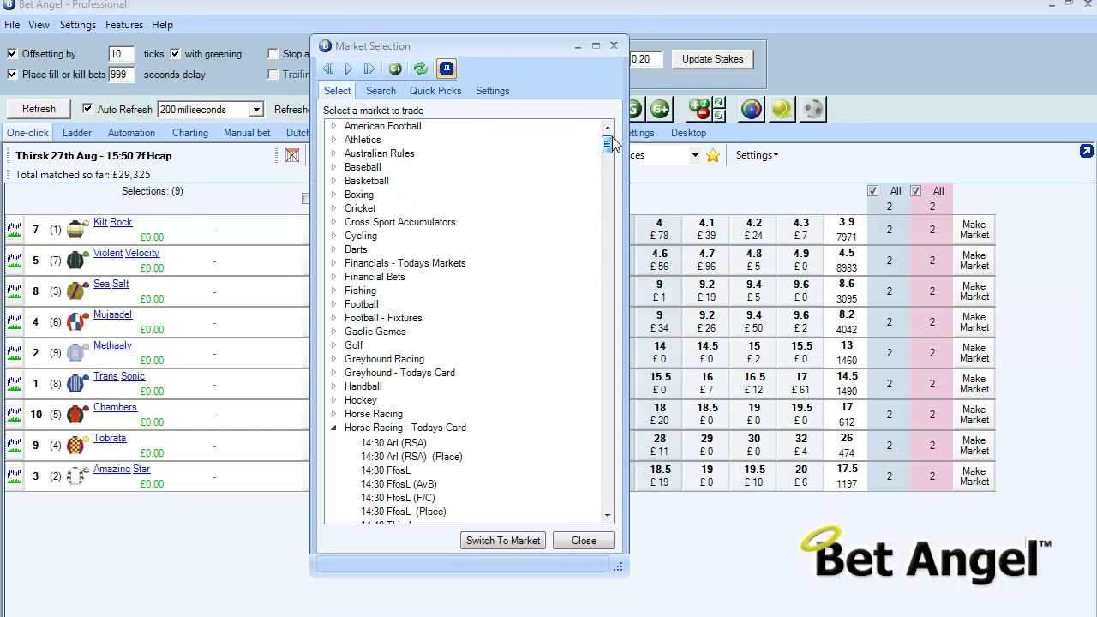
{"action": "left_click", "coordinate": [492, 90]}
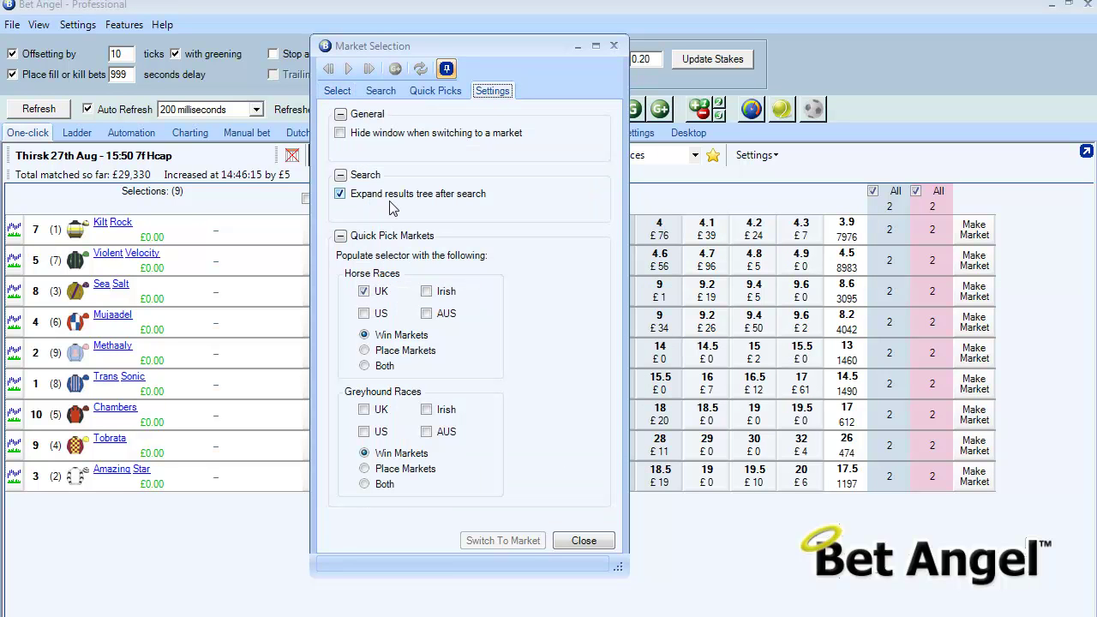
Step: Search for liverpool markets and turn off automatic expansion of search results
{"action": "left_click", "coordinate": [379, 92]}
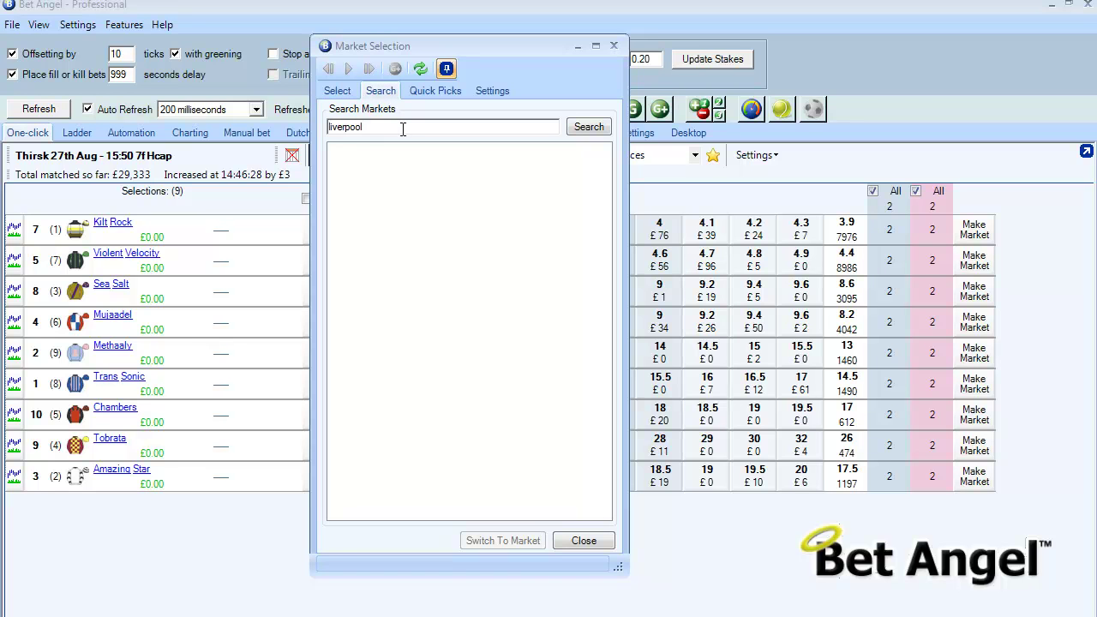
{"action": "key", "text": "Return"}
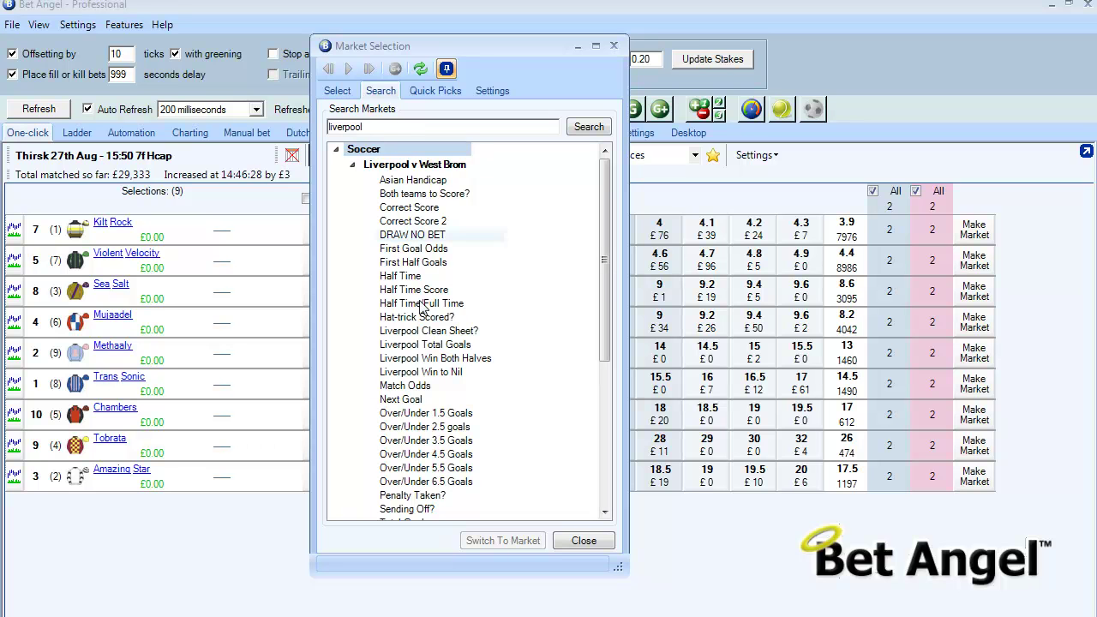
{"action": "left_click", "coordinate": [487, 92]}
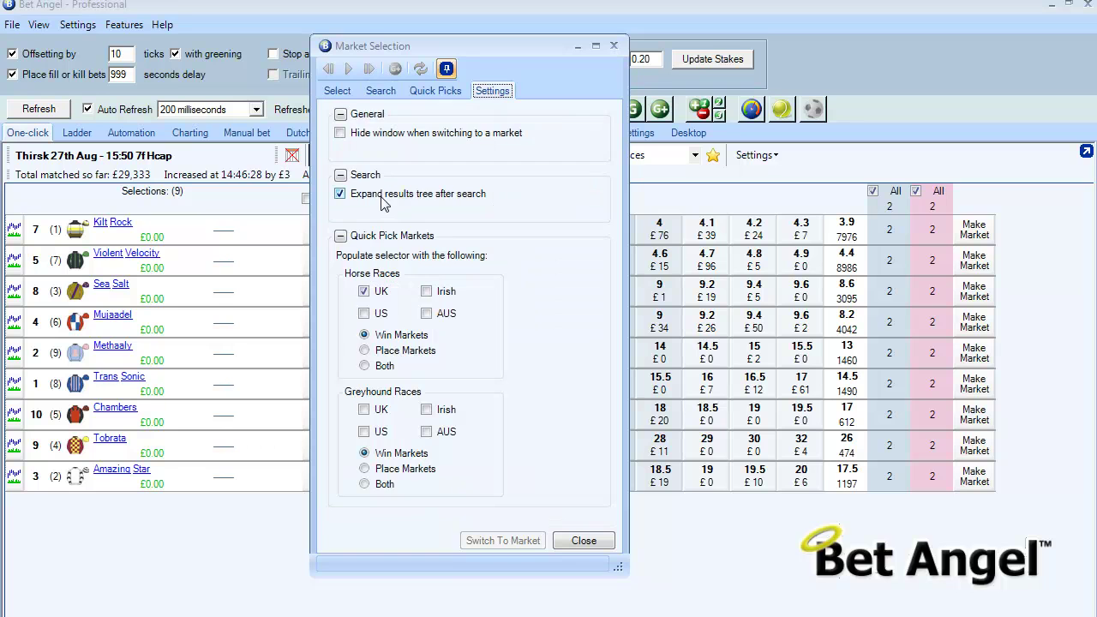
{"action": "left_click", "coordinate": [382, 195]}
{"action": "left_click", "coordinate": [380, 91]}
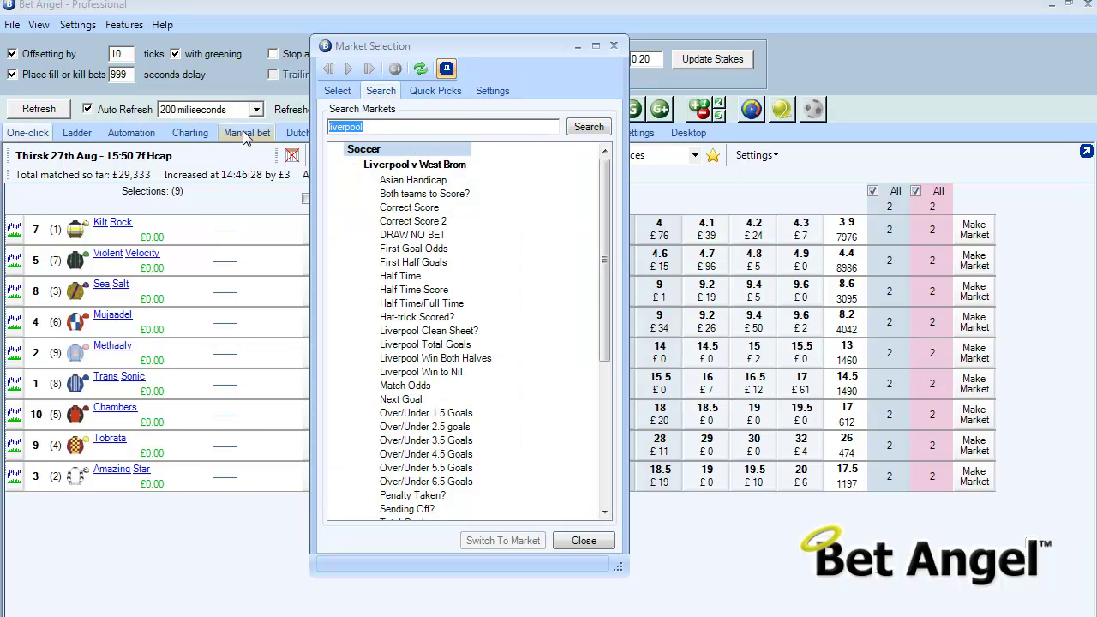
Step: Search for aston villa and manually expand, then collapse, the Soccer and Aston Villa v Everton results
{"action": "type", "text": "aston villa"}
{"action": "key", "text": "Return"}
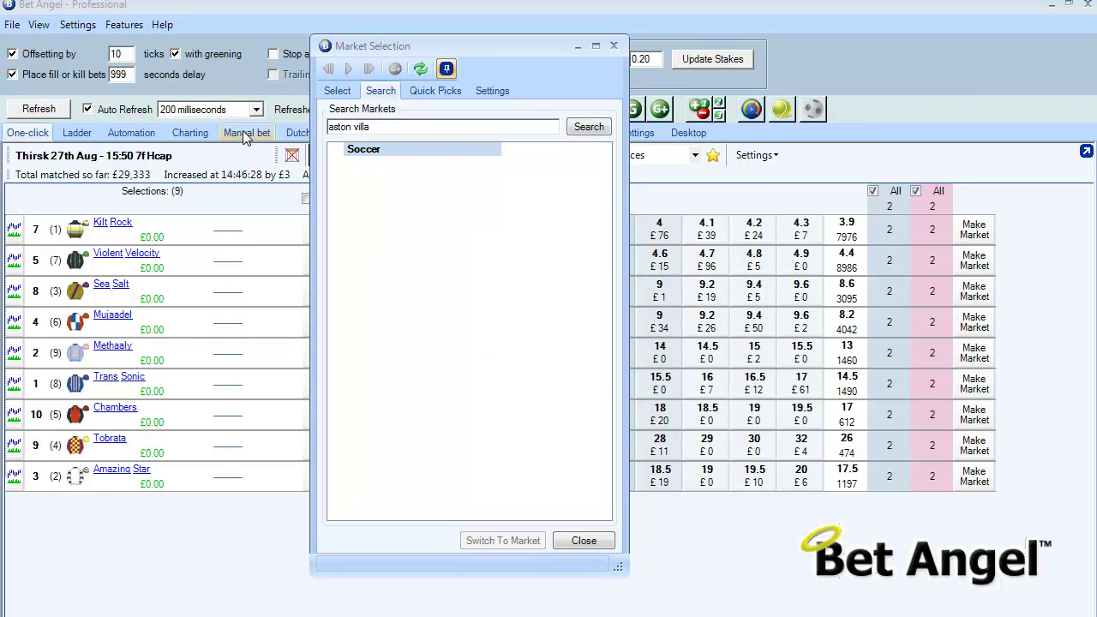
{"action": "left_click", "coordinate": [336, 151]}
{"action": "left_click", "coordinate": [352, 164]}
{"action": "left_click", "coordinate": [351, 164]}
{"action": "left_click", "coordinate": [337, 150]}
Step: Replace the search text with 'man utd' and expand, then collapse, the Soccer results
{"action": "left_click_drag", "start_coordinate": [389, 130], "coordinate": [265, 125]}
{"action": "type", "text": "man utd"}
{"action": "left_click", "coordinate": [337, 150]}
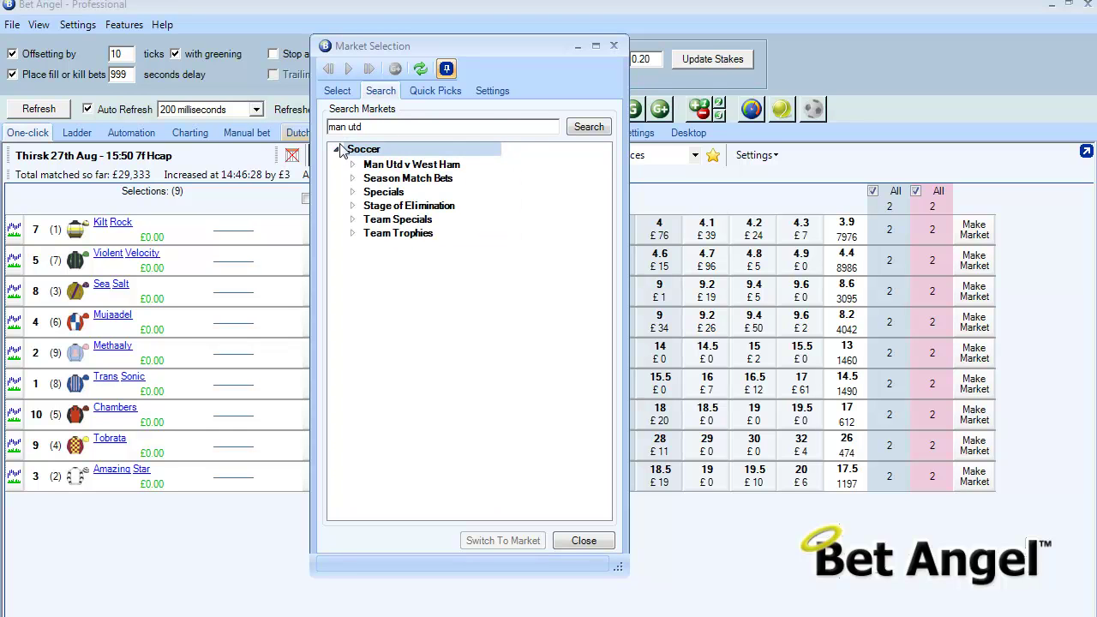
{"action": "left_click", "coordinate": [338, 150]}
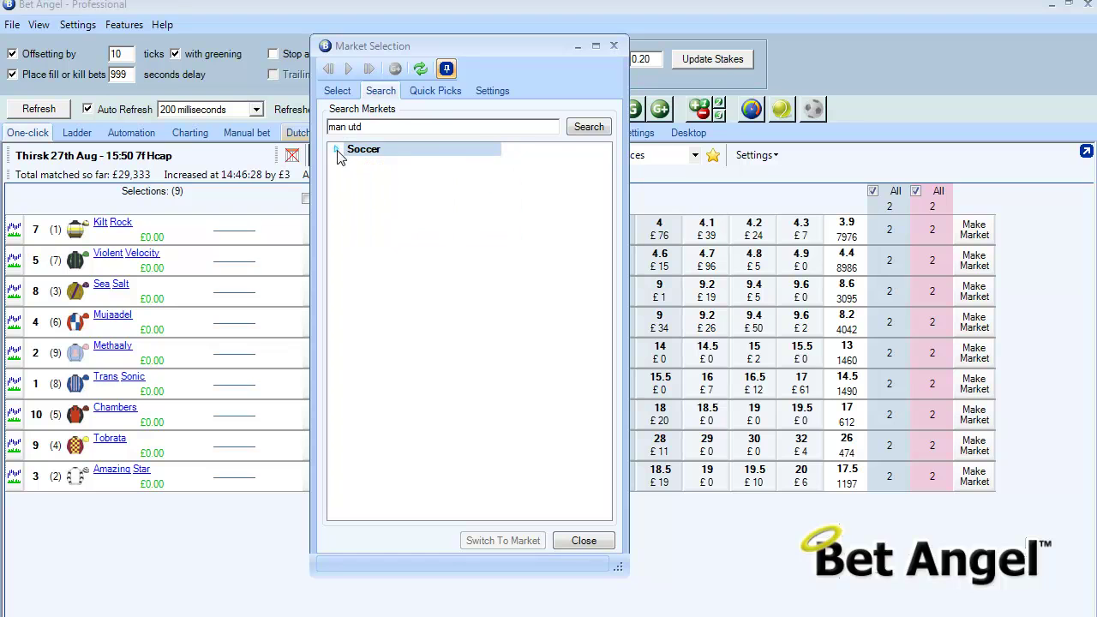
Step: Tick 'Expand results tree after search' and rerun the man utd search
{"action": "left_click", "coordinate": [493, 90]}
{"action": "left_click", "coordinate": [412, 199]}
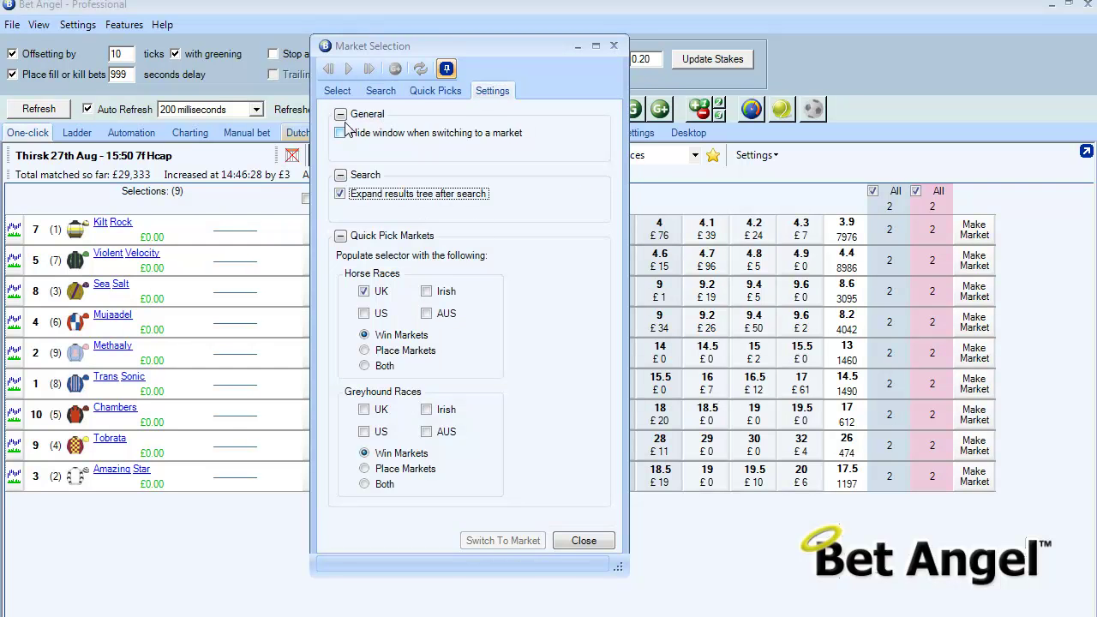
{"action": "left_click", "coordinate": [380, 91]}
{"action": "left_click", "coordinate": [588, 127]}
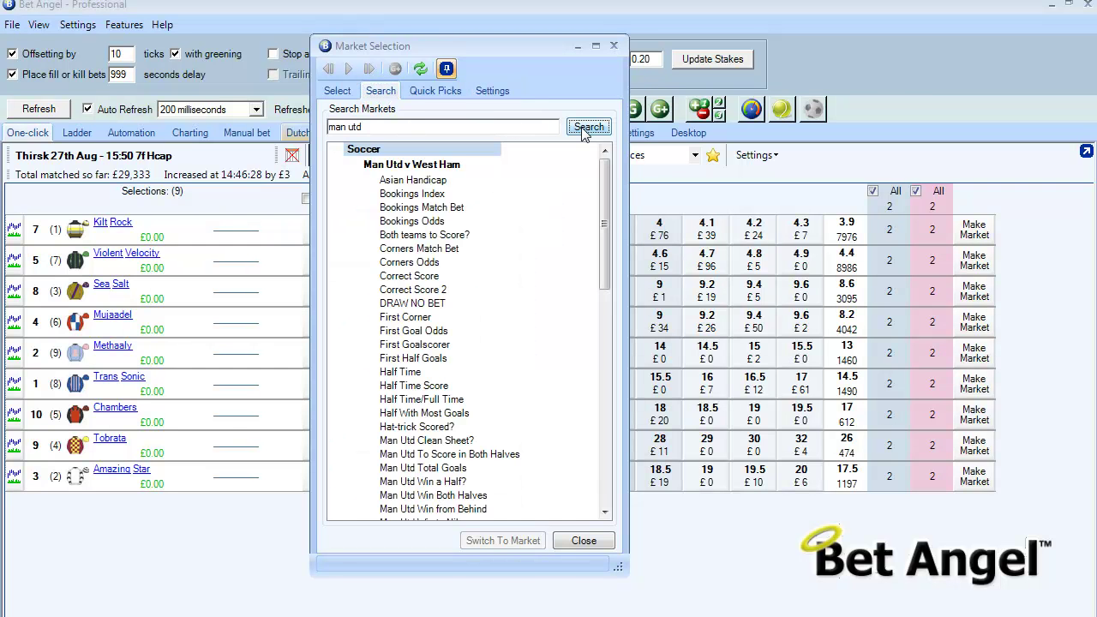
Step: Compare the Quick Picks settings with the Quick Picks market list
{"action": "left_click", "coordinate": [495, 93]}
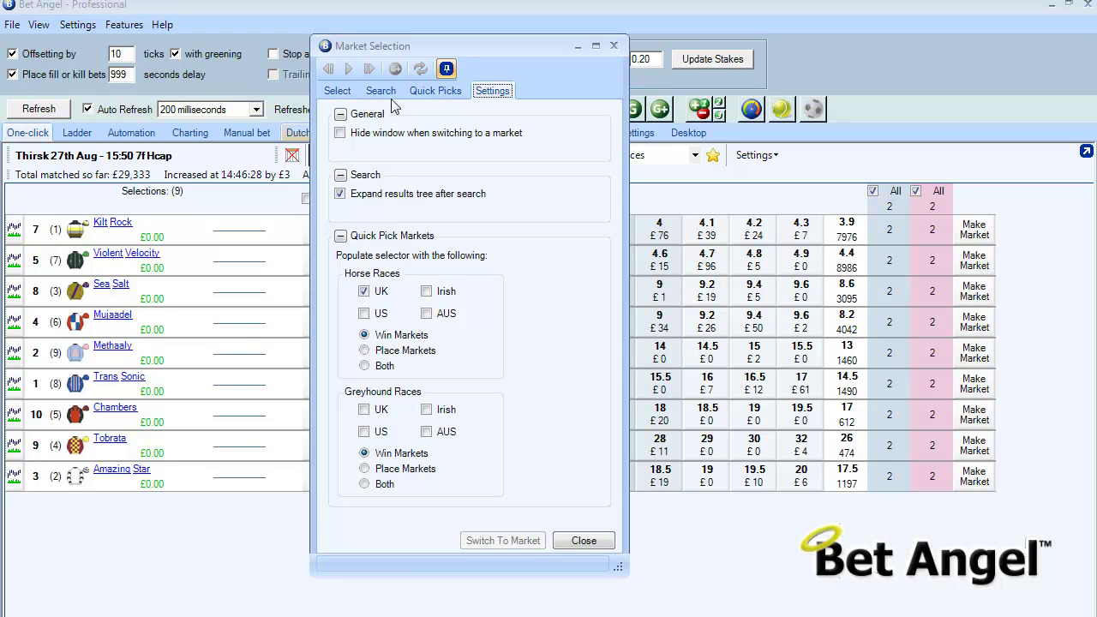
{"action": "left_click", "coordinate": [439, 93]}
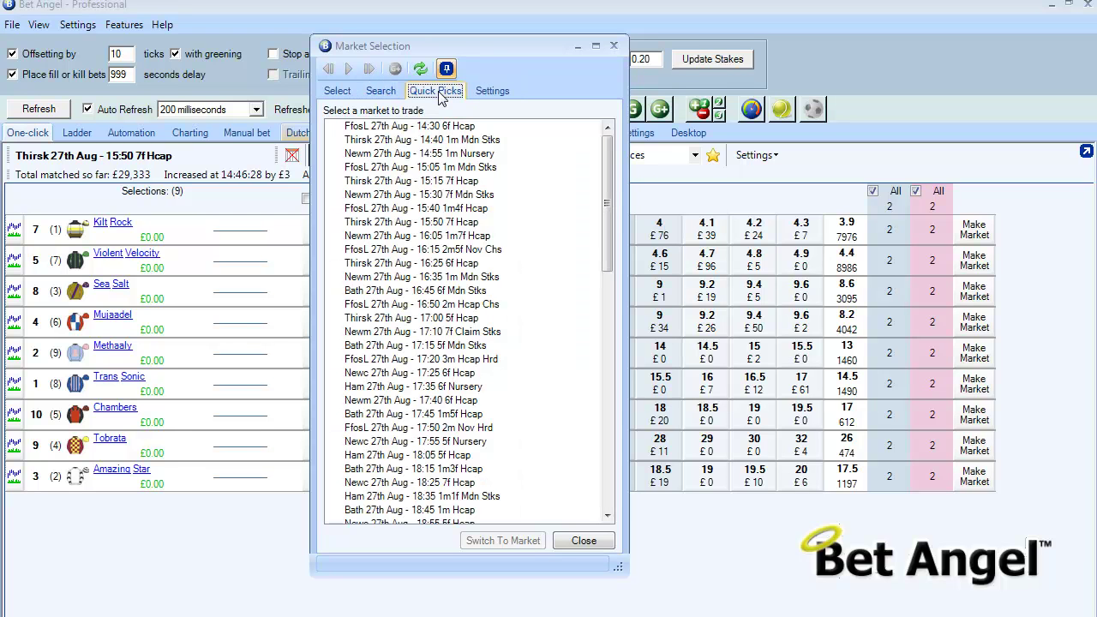
{"action": "left_click_drag", "start_coordinate": [602, 170], "coordinate": [591, 87]}
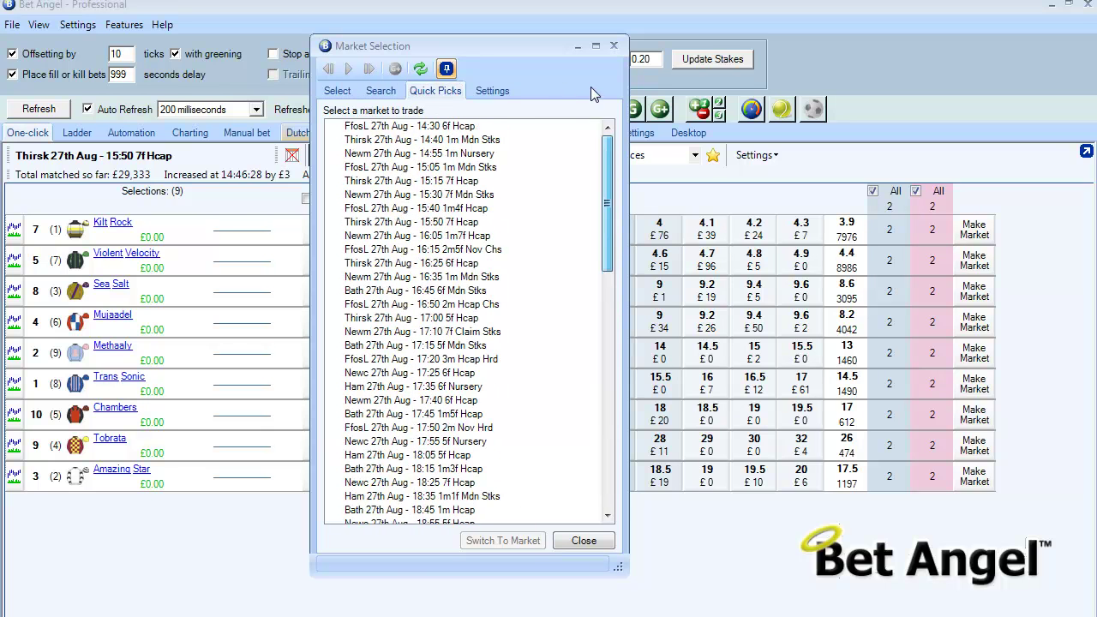
{"action": "left_click", "coordinate": [498, 92]}
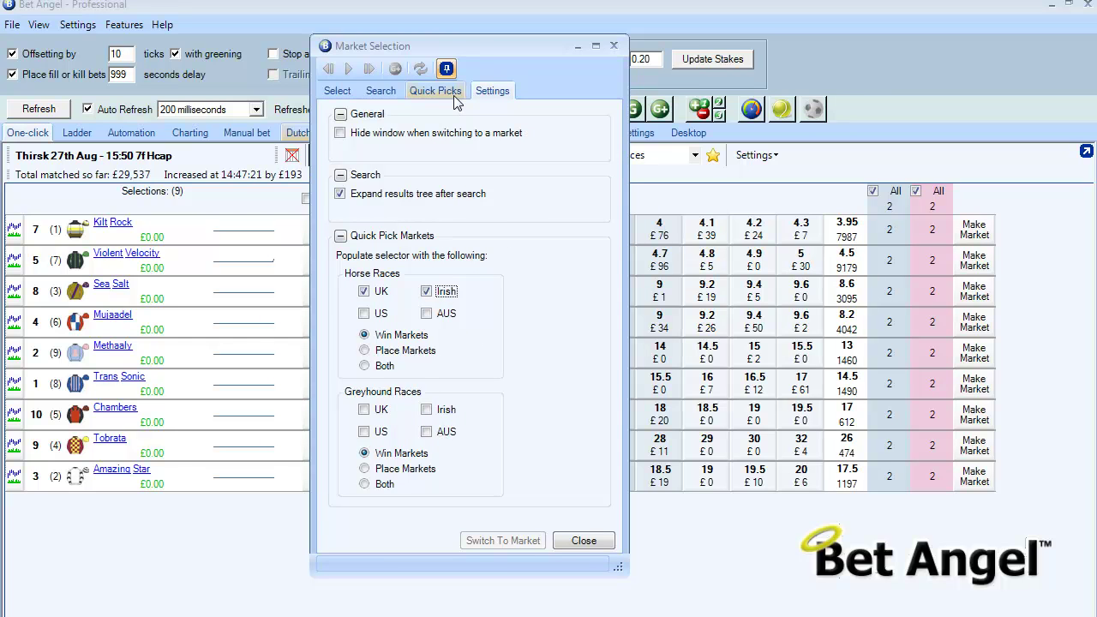
Step: Confirm the Quick Picks list now includes Irish Wex and DownR races alongside UK ones
{"action": "left_click", "coordinate": [343, 93]}
{"action": "left_click", "coordinate": [380, 92]}
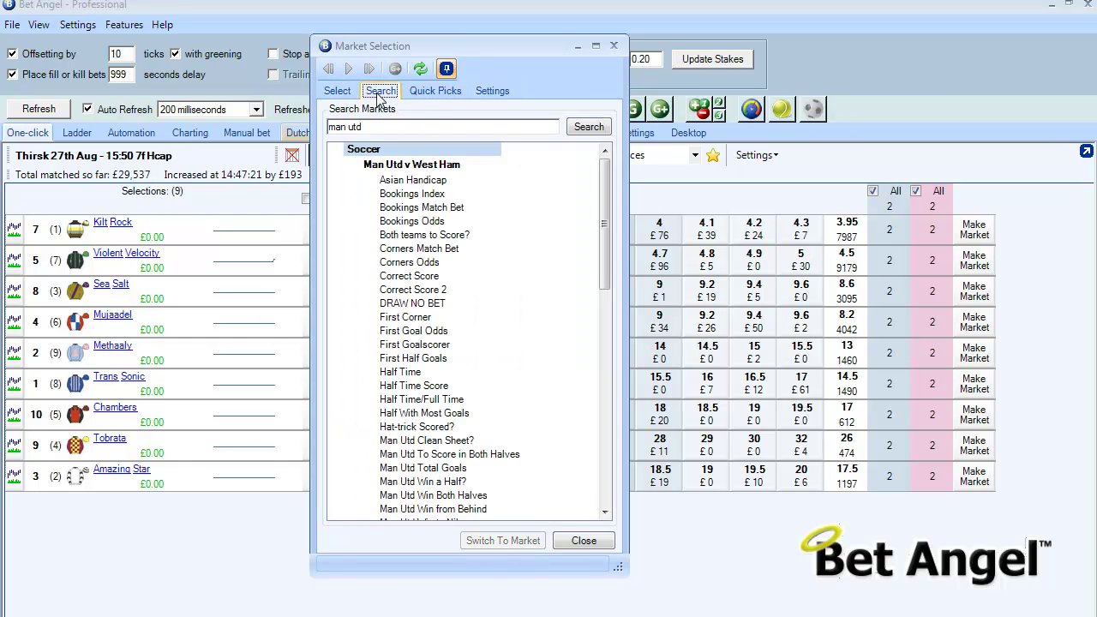
{"action": "left_click", "coordinate": [431, 92]}
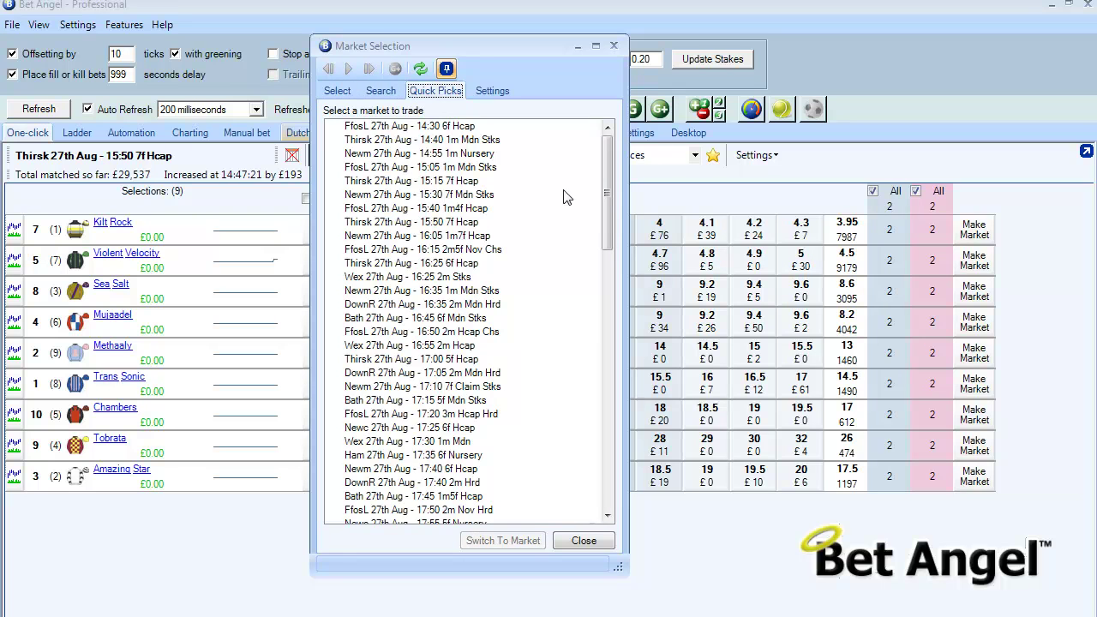
{"action": "left_click_drag", "start_coordinate": [607, 209], "coordinate": [608, 229]}
{"action": "left_click", "coordinate": [509, 93]}
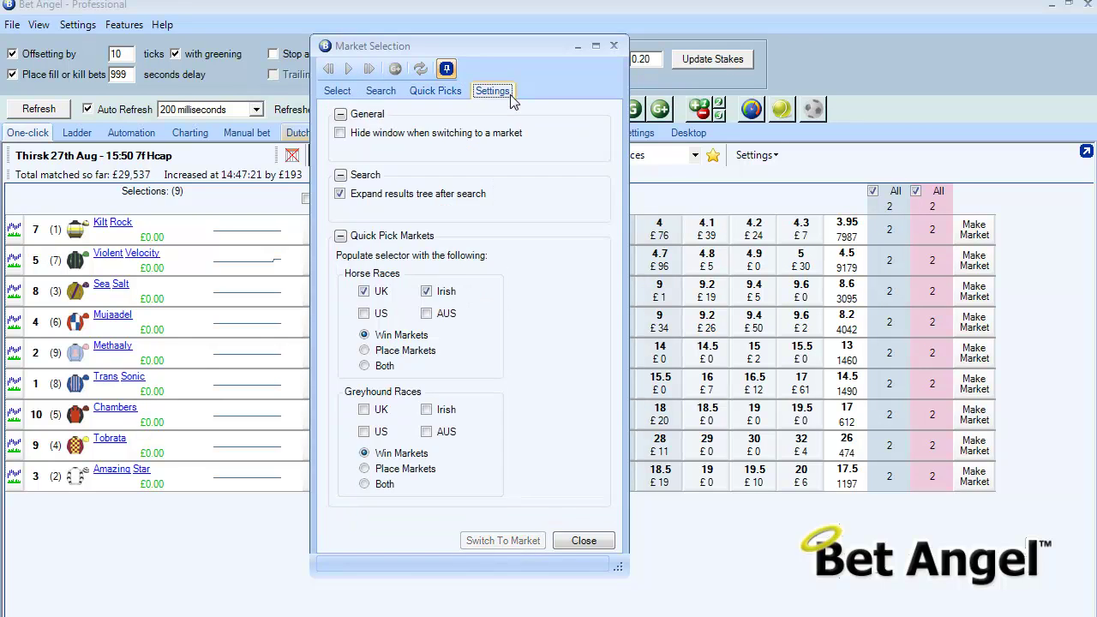
{"action": "left_click", "coordinate": [427, 93]}
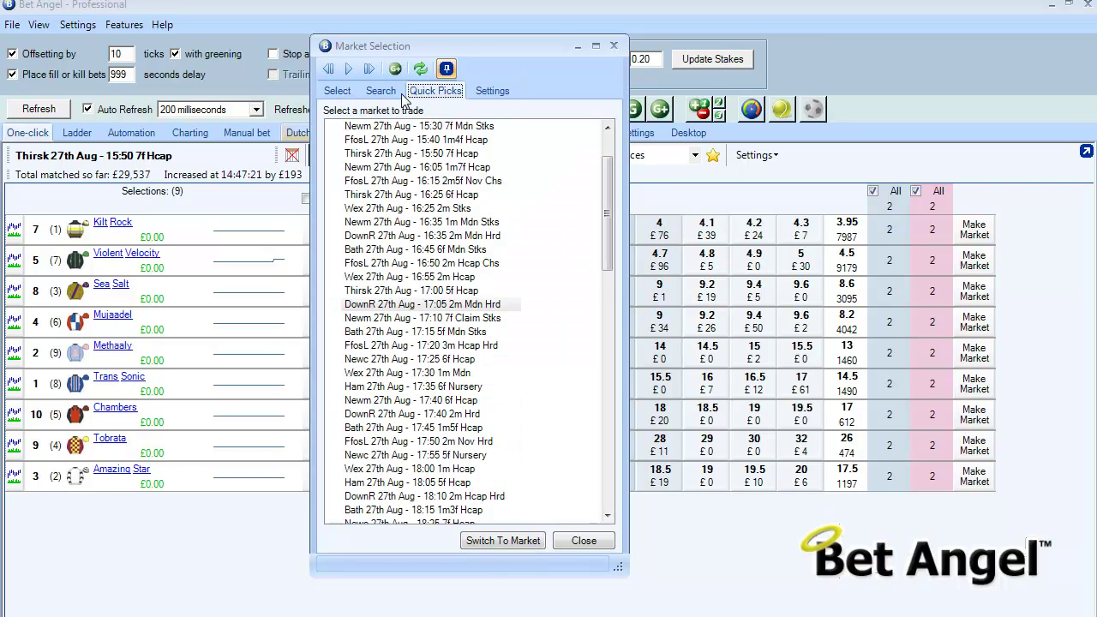
{"action": "left_click", "coordinate": [381, 92]}
Step: Load 14:30 FfosL and step through its AvB, F/C and Place markets with Next Market
{"action": "left_click", "coordinate": [339, 91]}
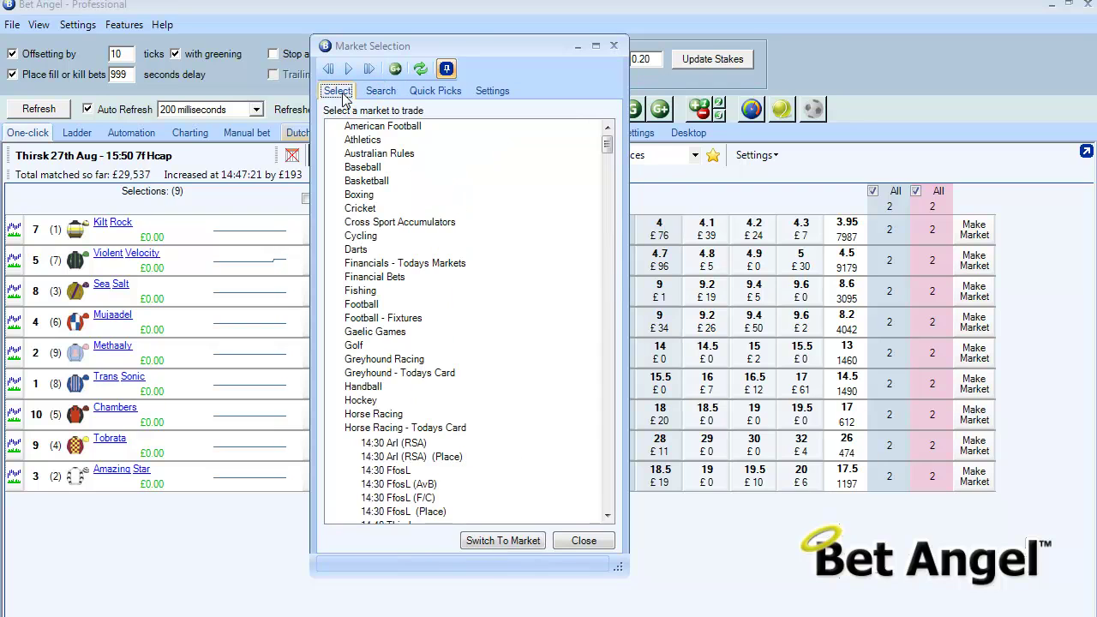
{"action": "double_click", "coordinate": [382, 470]}
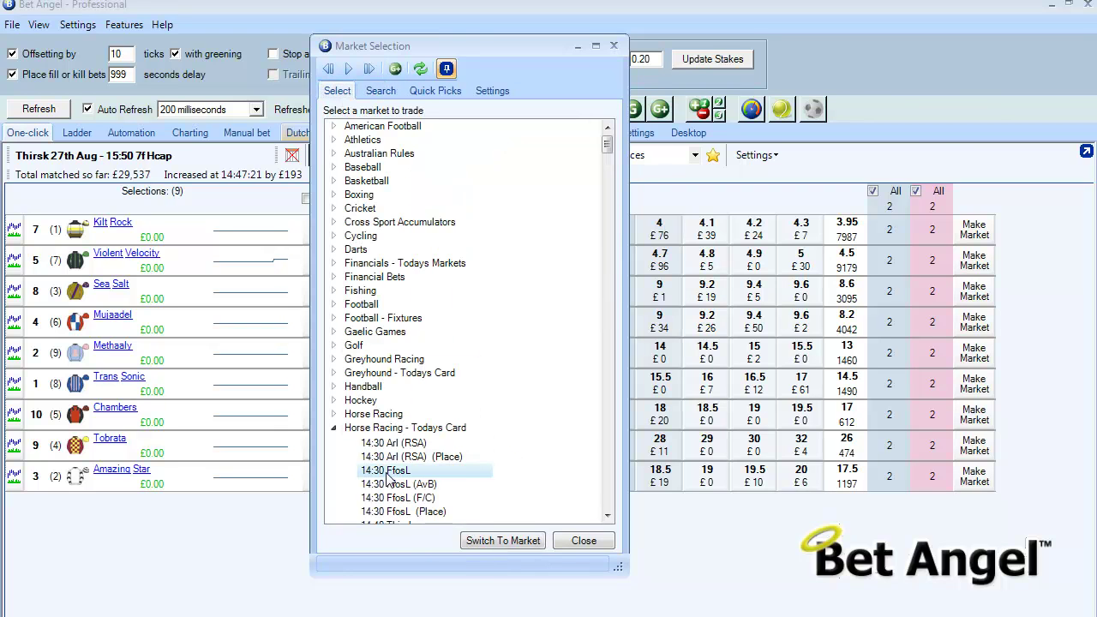
{"action": "left_click", "coordinate": [369, 71]}
{"action": "left_click", "coordinate": [370, 70]}
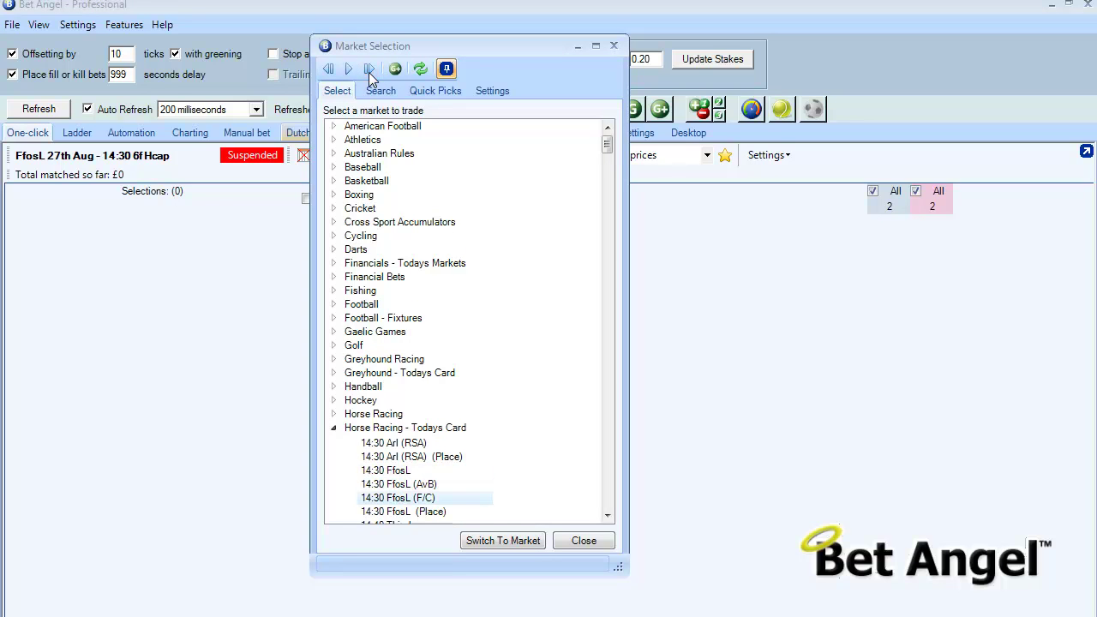
{"action": "left_click", "coordinate": [370, 70]}
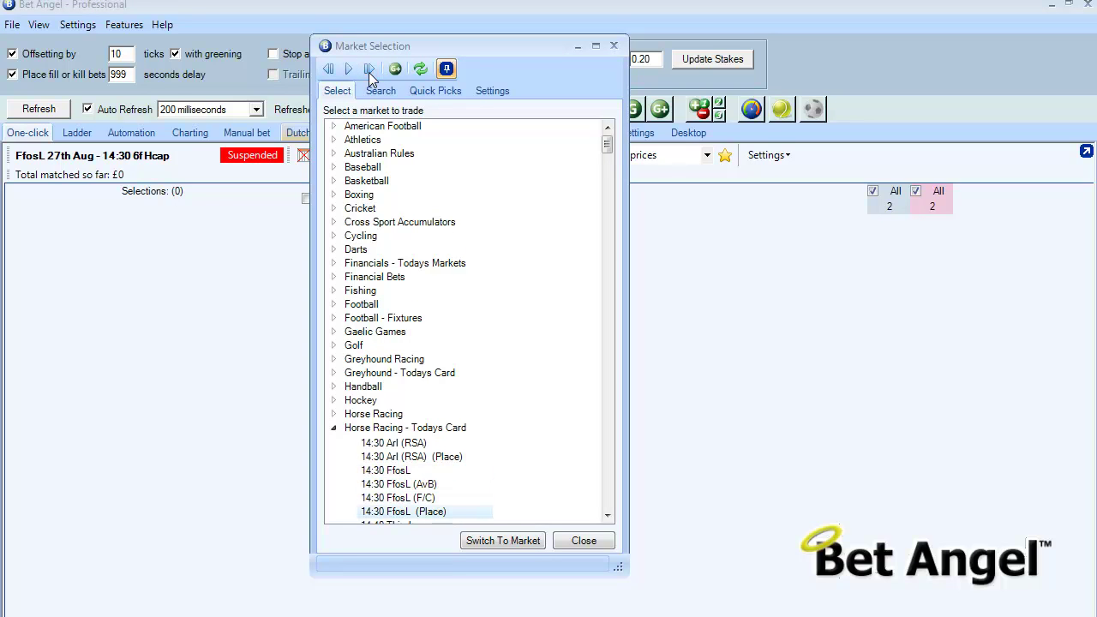
{"action": "scroll", "coordinate": [420, 476], "scroll_direction": "down", "scroll_amount": 1}
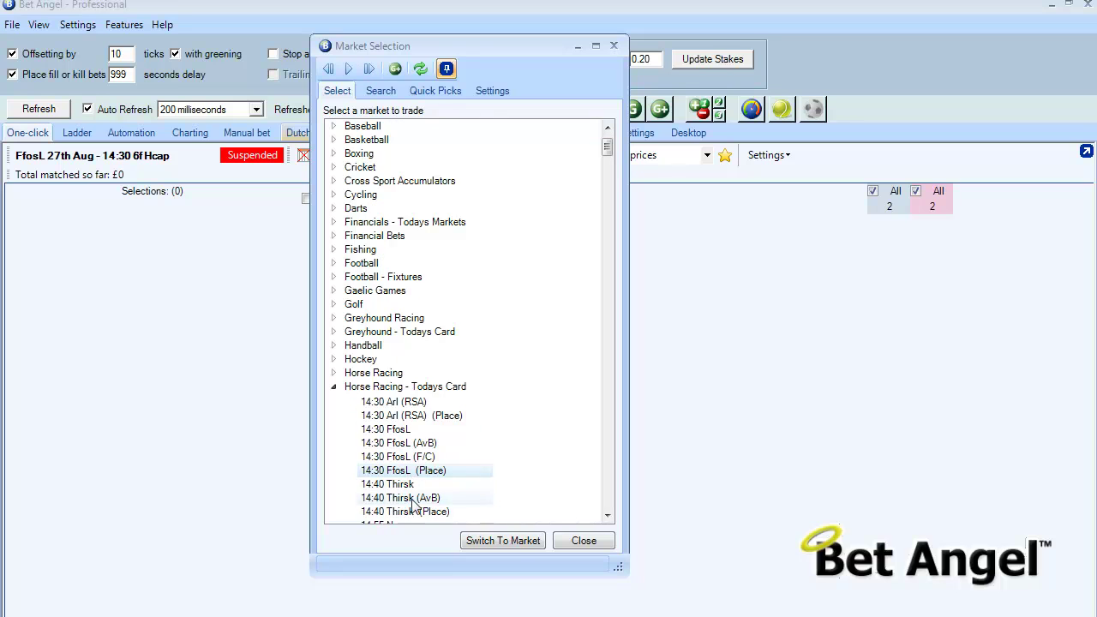
Step: Step on through 14:40 Thirsk markets to 14:55 Newm, load it, and collapse the racing card
{"action": "left_click", "coordinate": [366, 72]}
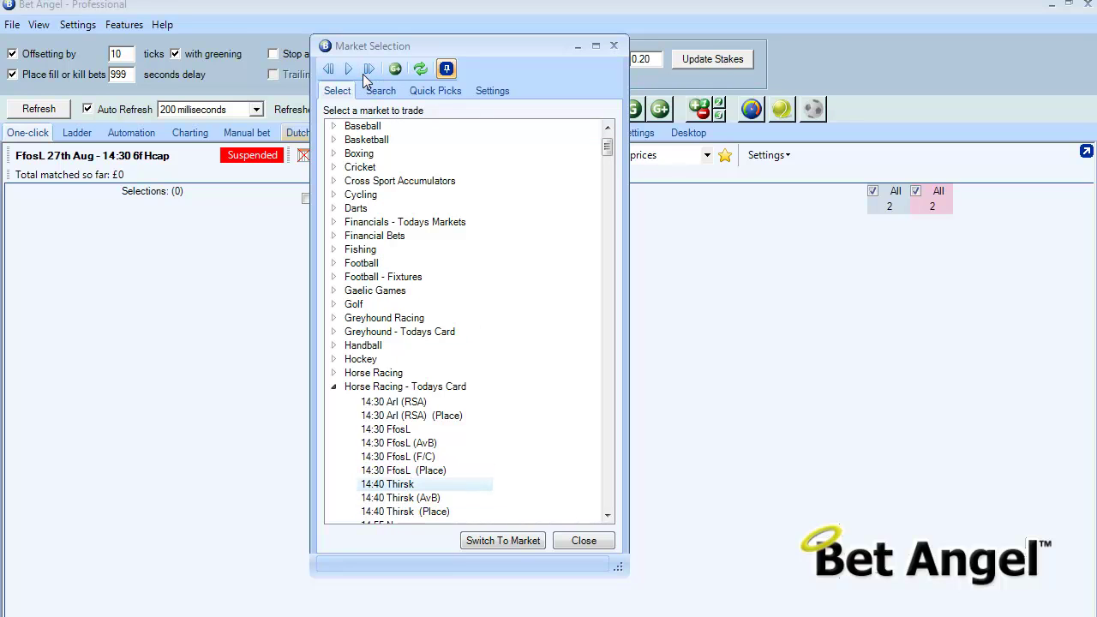
{"action": "scroll", "coordinate": [426, 488], "scroll_direction": "down", "scroll_amount": 1}
{"action": "left_click", "coordinate": [431, 472]}
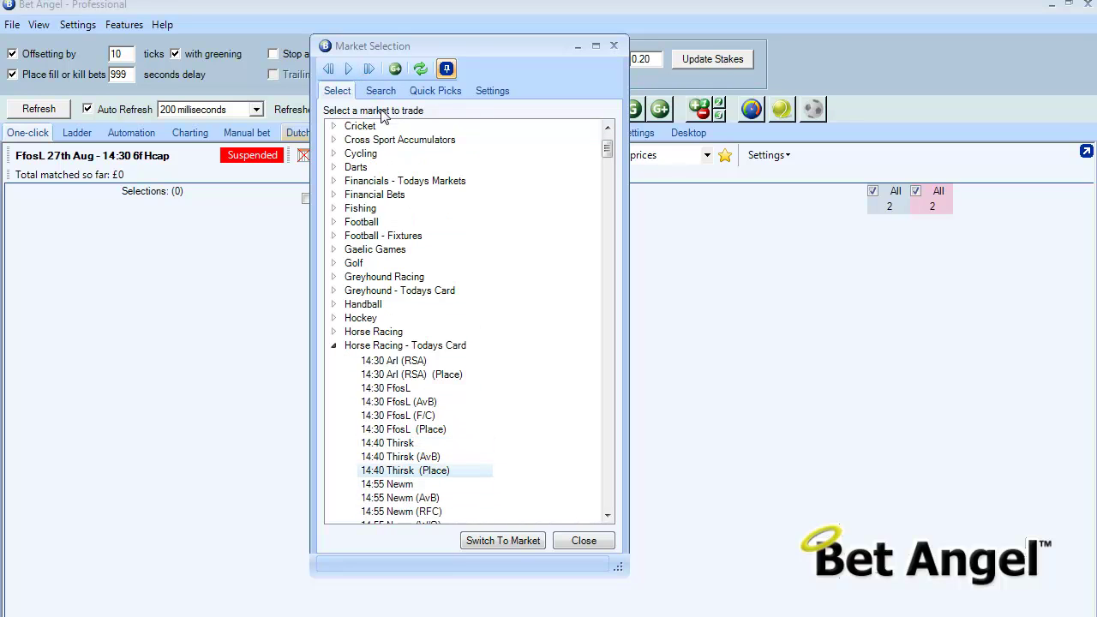
{"action": "left_click", "coordinate": [369, 70]}
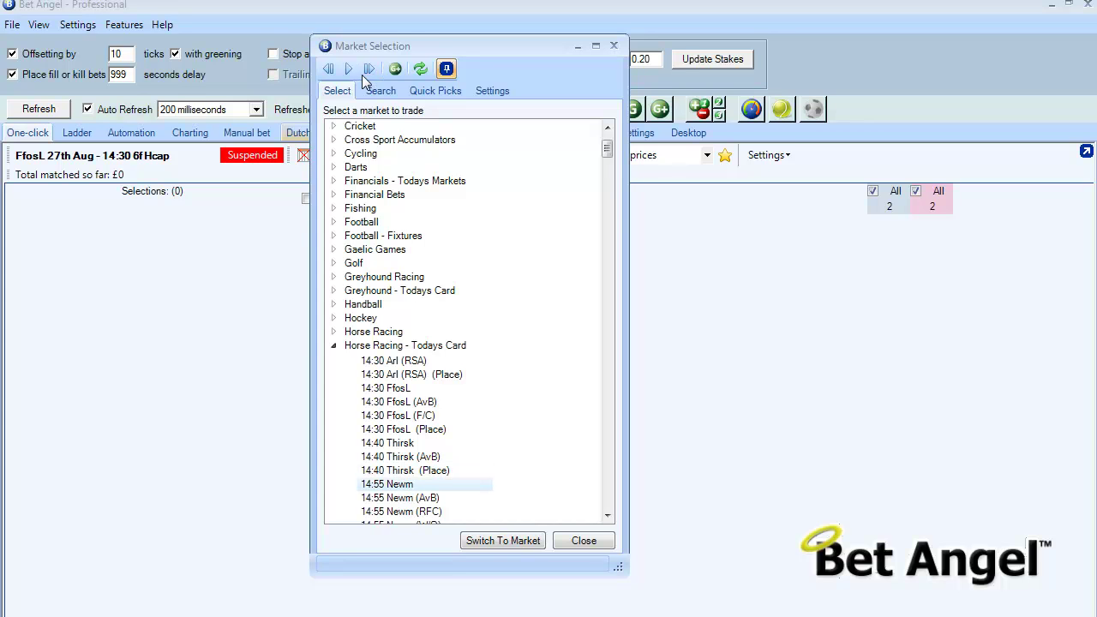
{"action": "left_click", "coordinate": [347, 70]}
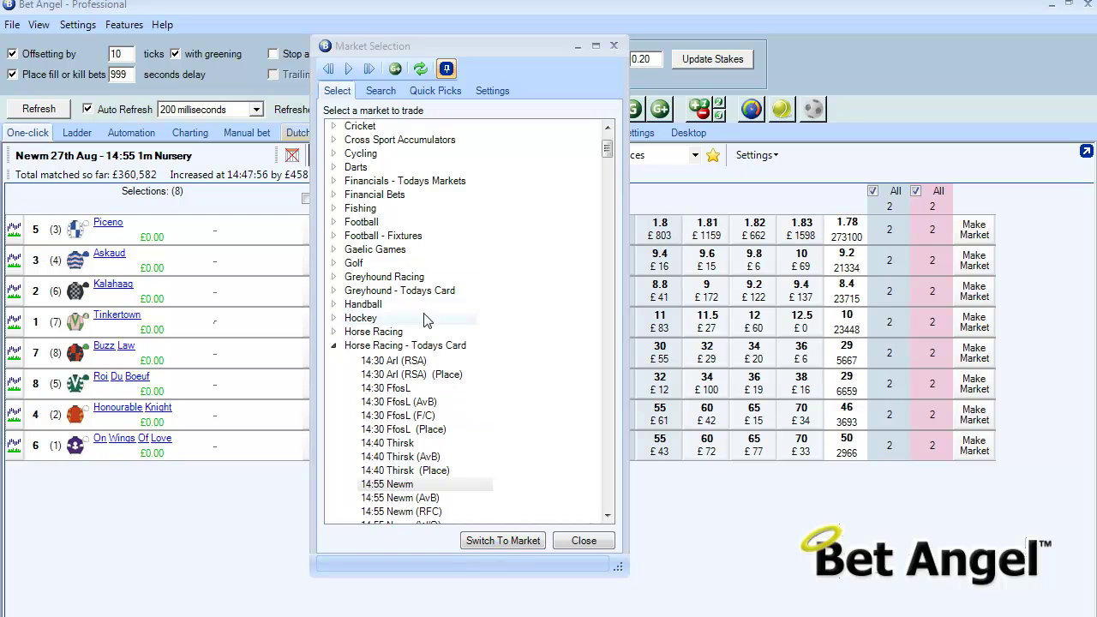
{"action": "left_click", "coordinate": [338, 346]}
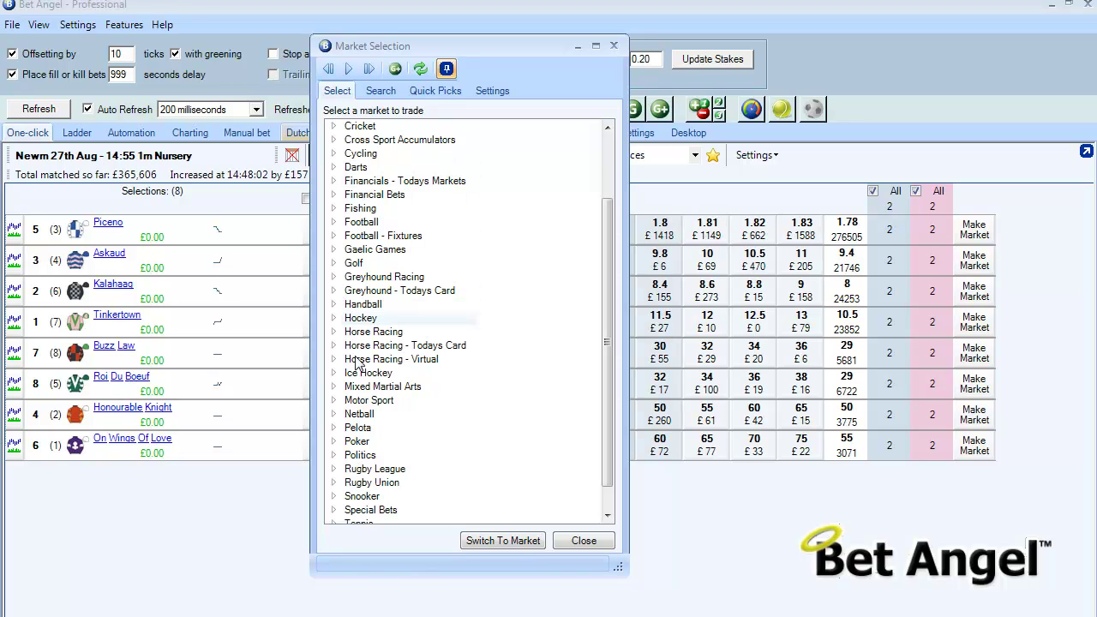
{"action": "left_click", "coordinate": [381, 90]}
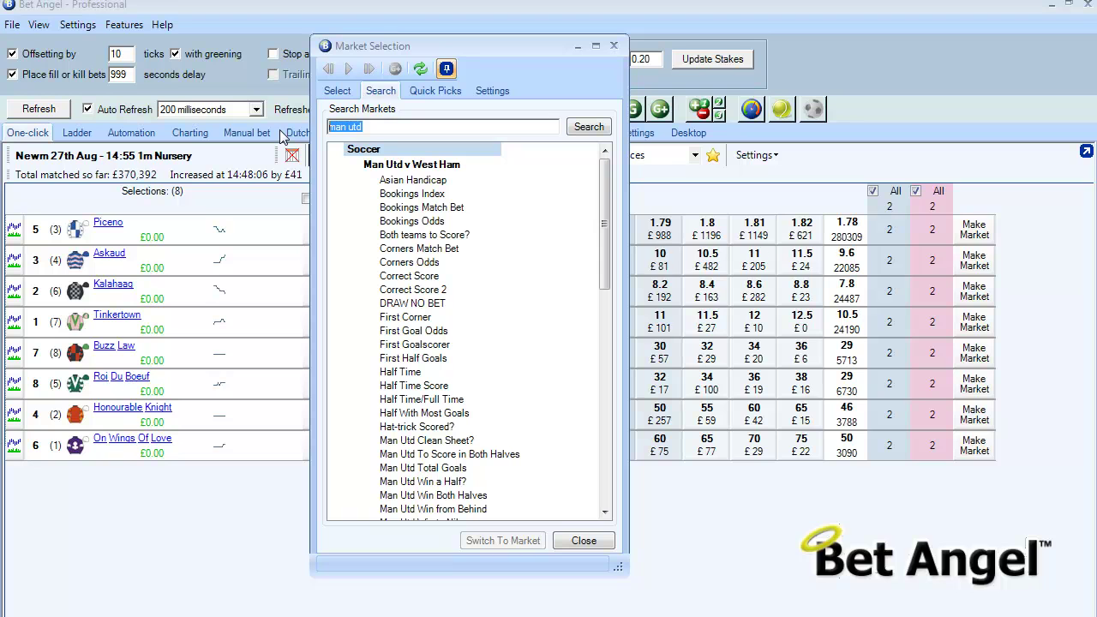
Step: Search for 'good' to list the 28th Aug Horse Racing Good markets, then view Quick Picks and Settings
{"action": "type", "text": "tin"}
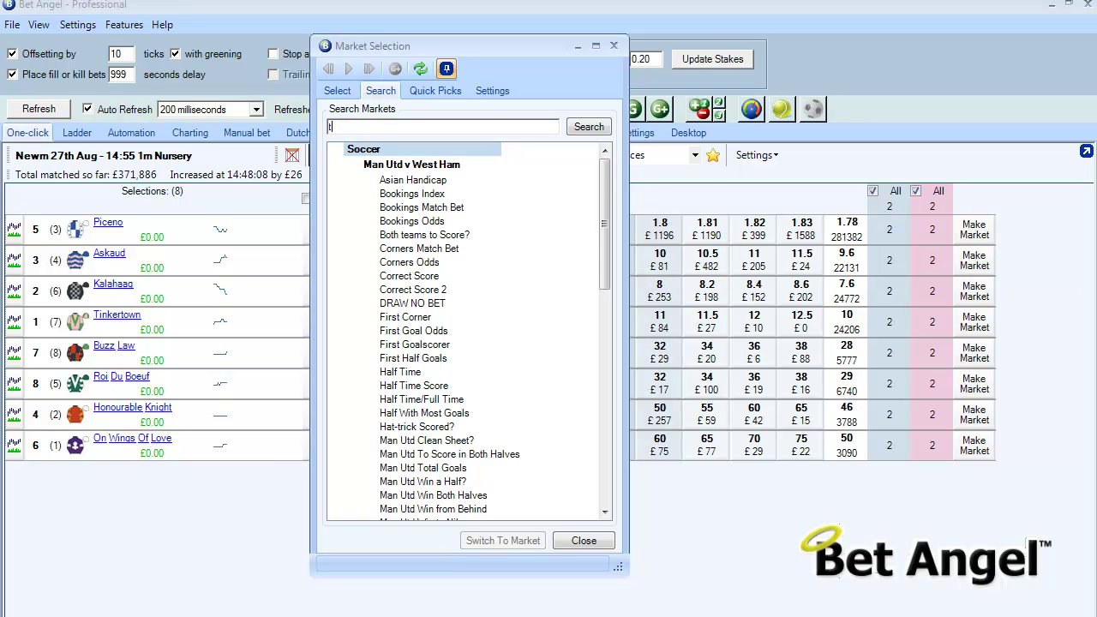
{"action": "key", "text": "BackSpace"}
{"action": "key", "text": "BackSpace"}
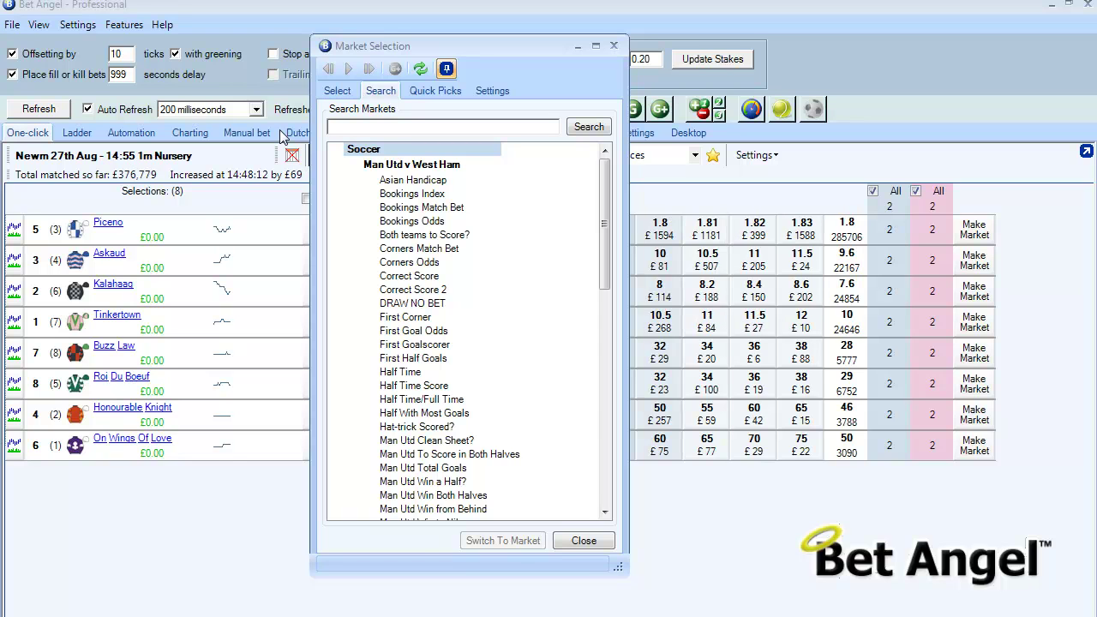
{"action": "type", "text": "good"}
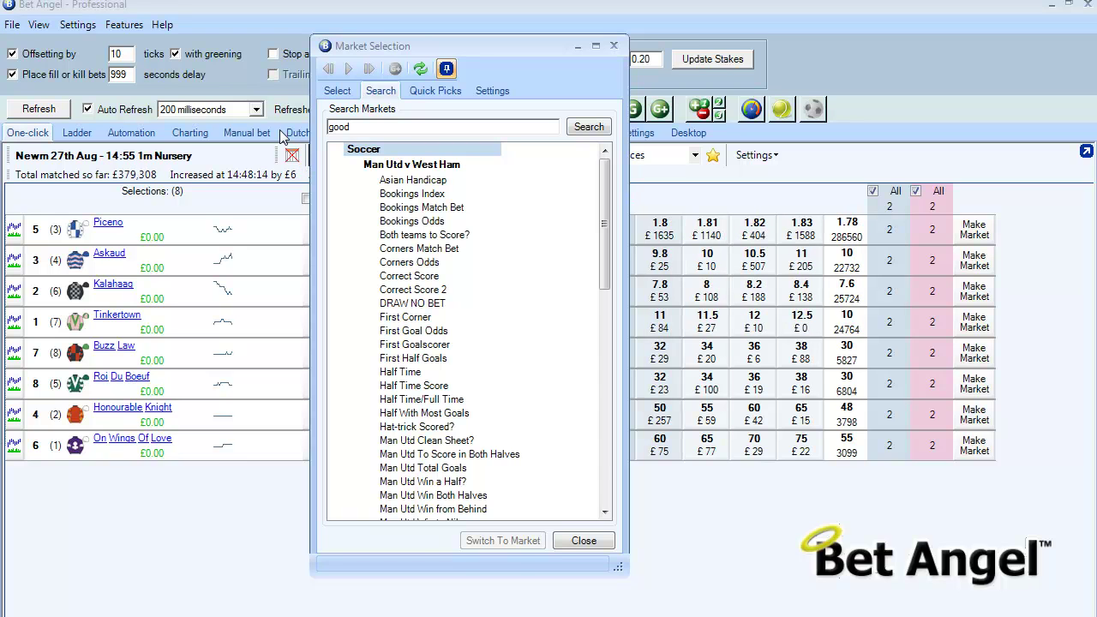
{"action": "key", "text": "Return"}
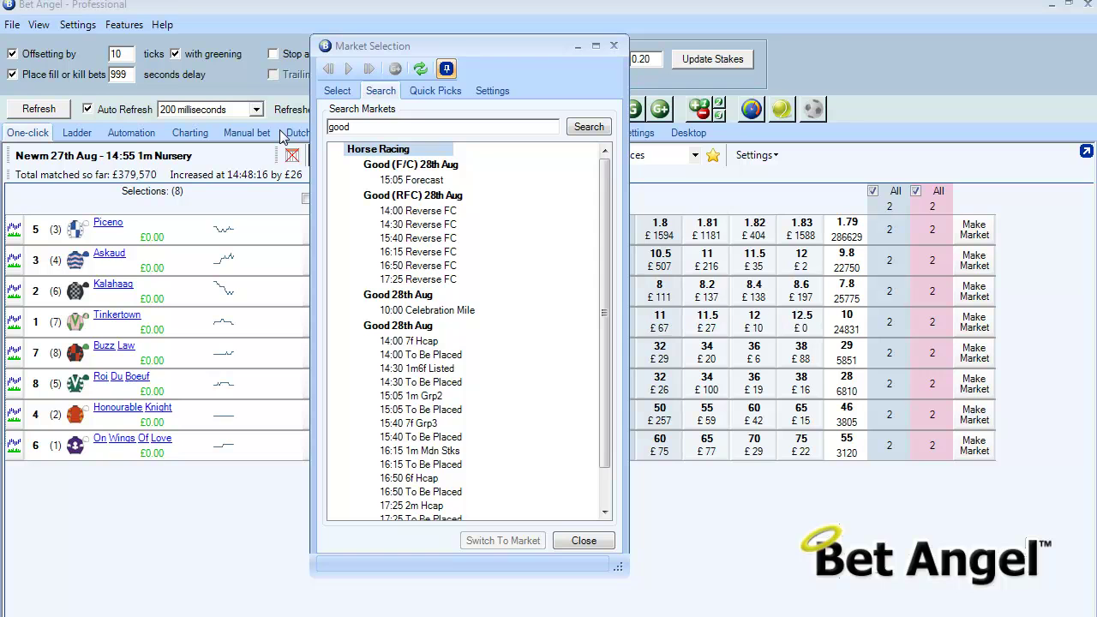
{"action": "left_click", "coordinate": [435, 91]}
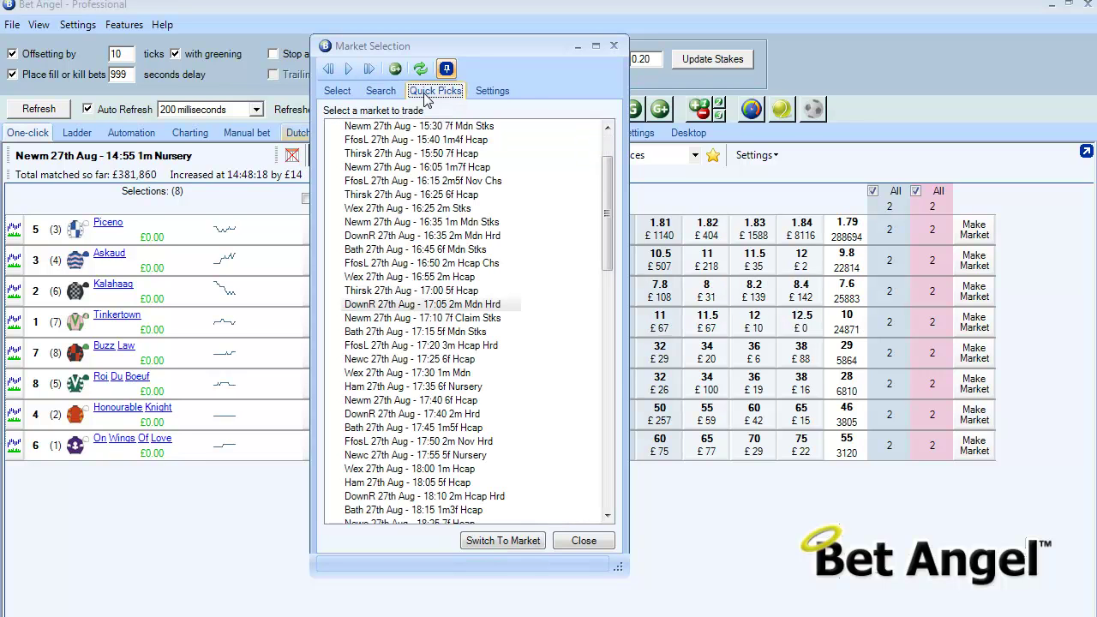
{"action": "left_click", "coordinate": [494, 92]}
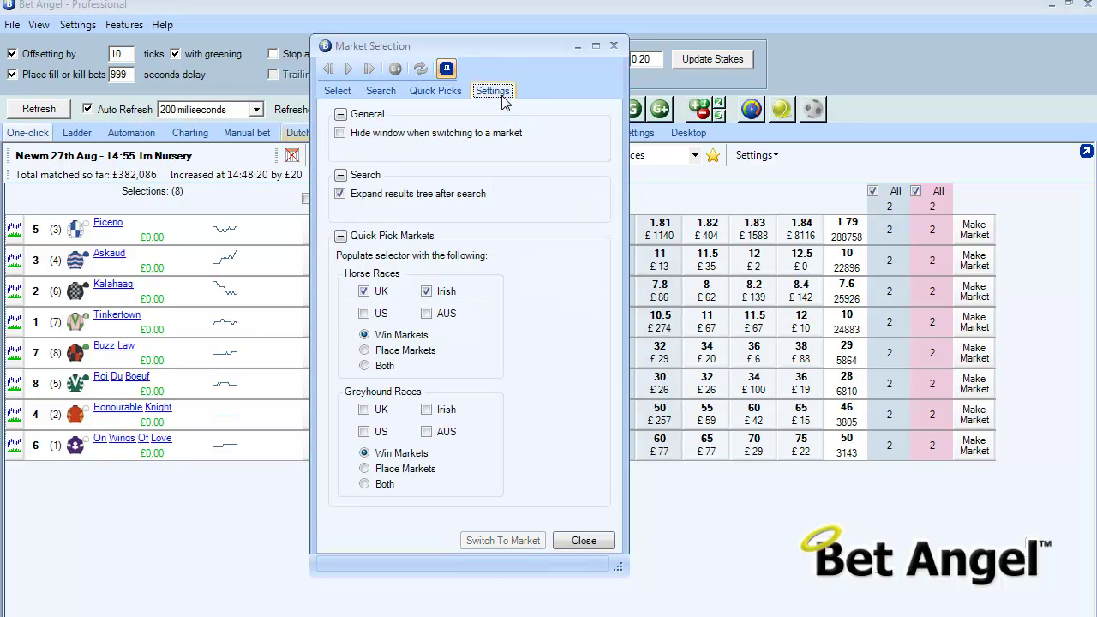